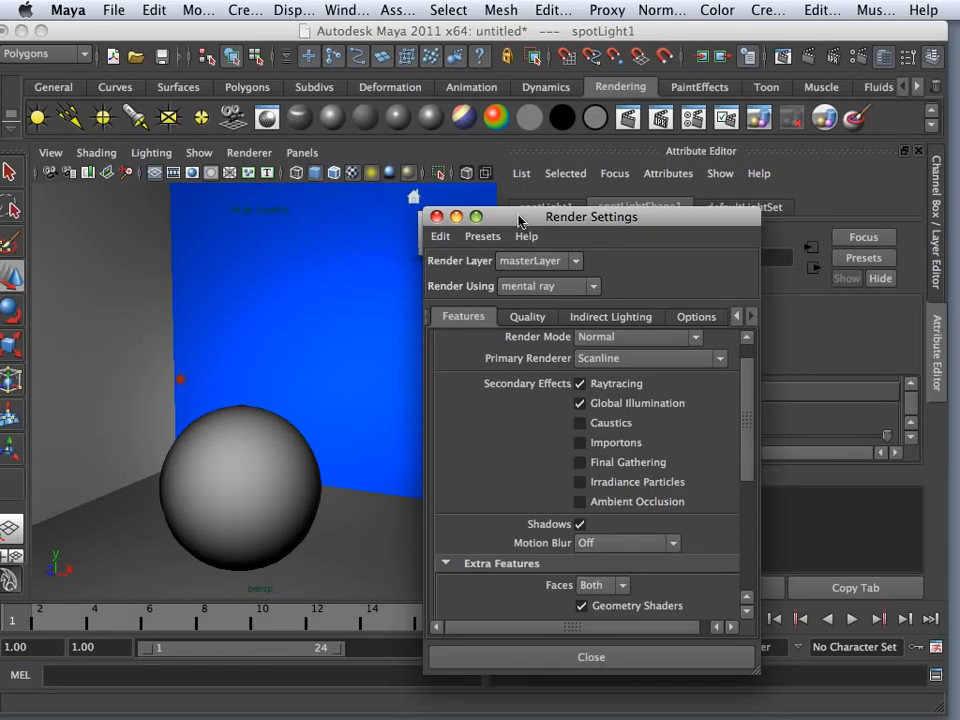
Inspect the blue-walled room and the sphere in the perspective view, selecting each object in turn.
{"action": "left_click_drag", "start_coordinate": [521, 221], "coordinate": [656, 390]}
{"action": "scroll", "coordinate": [390, 401], "scroll_direction": "down", "scroll_amount": 5}
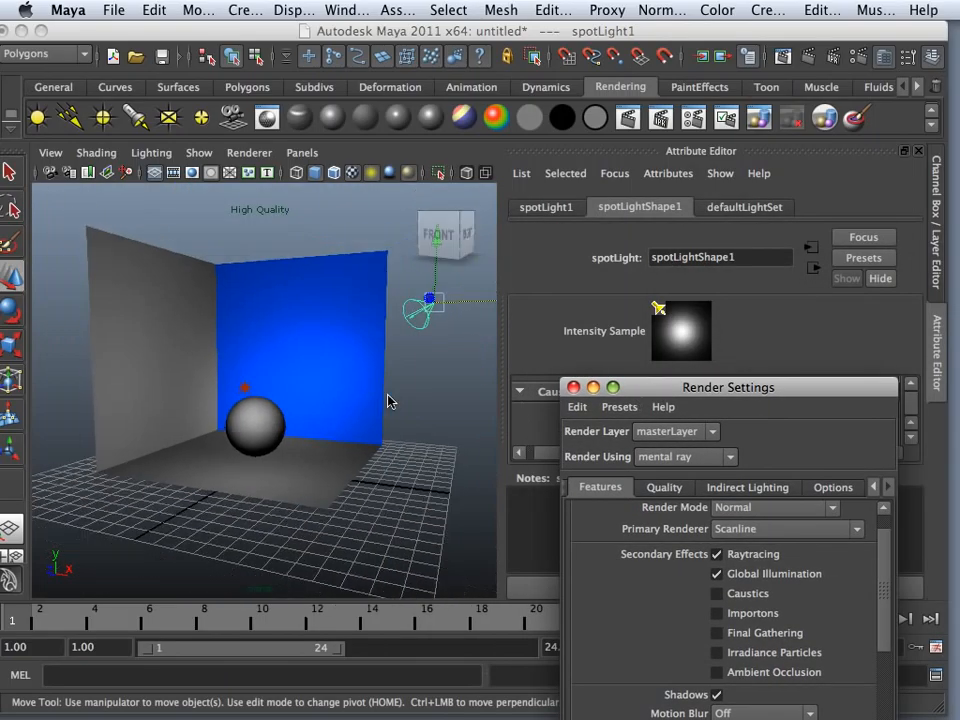
{"action": "scroll", "coordinate": [390, 401], "scroll_direction": "up", "scroll_amount": 6}
{"action": "scroll", "coordinate": [390, 399], "scroll_direction": "down", "scroll_amount": 2}
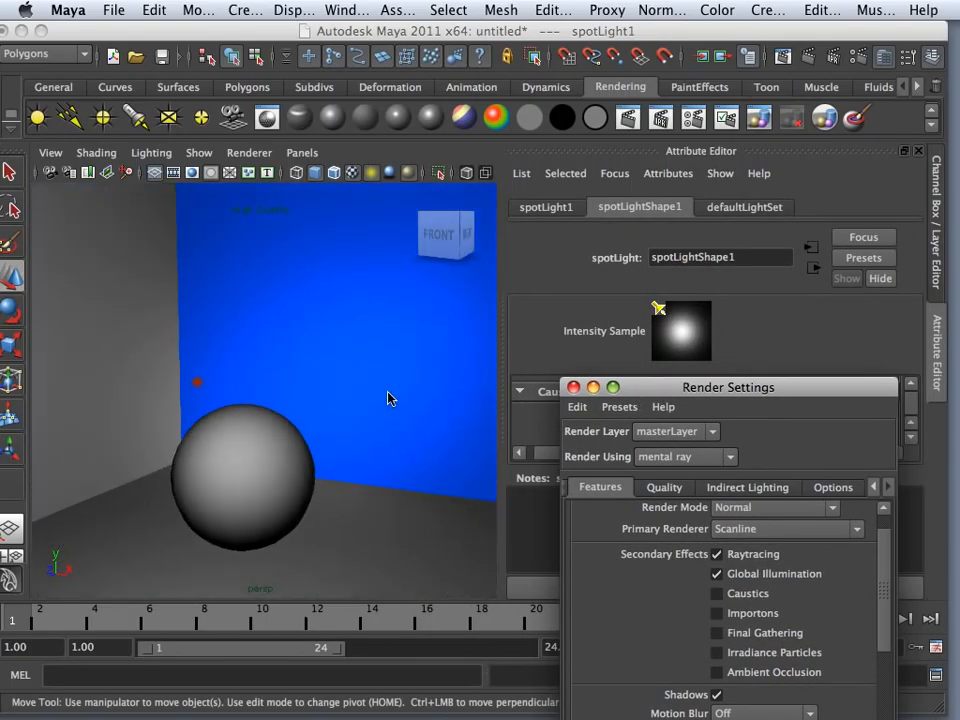
{"action": "left_click_drag", "start_coordinate": [386, 396], "coordinate": [311, 303], "text": "alt"}
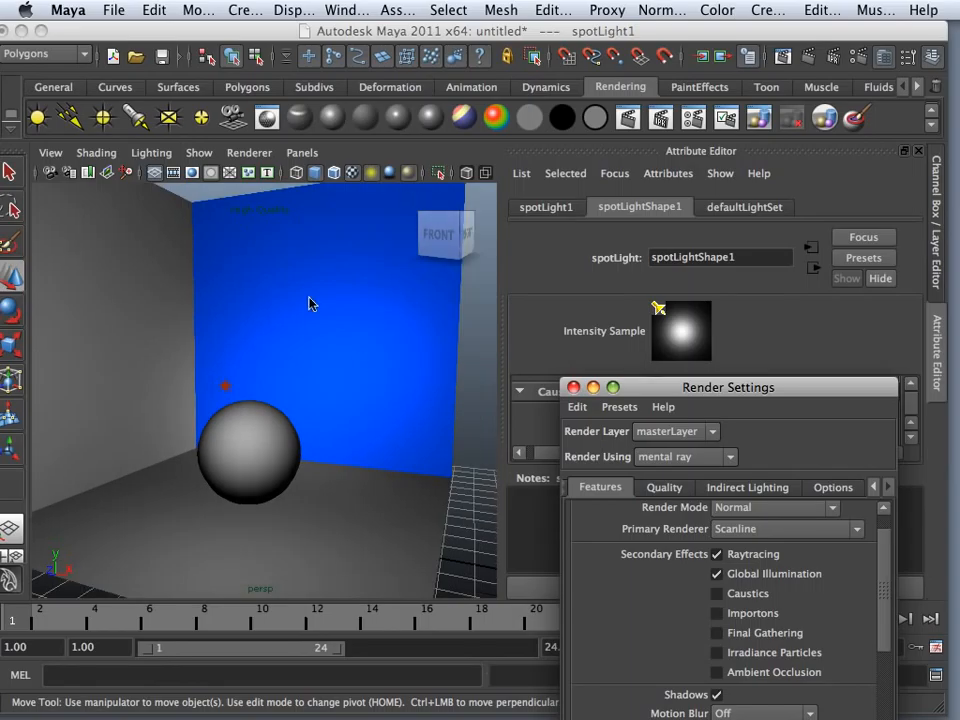
{"action": "left_click", "coordinate": [328, 298]}
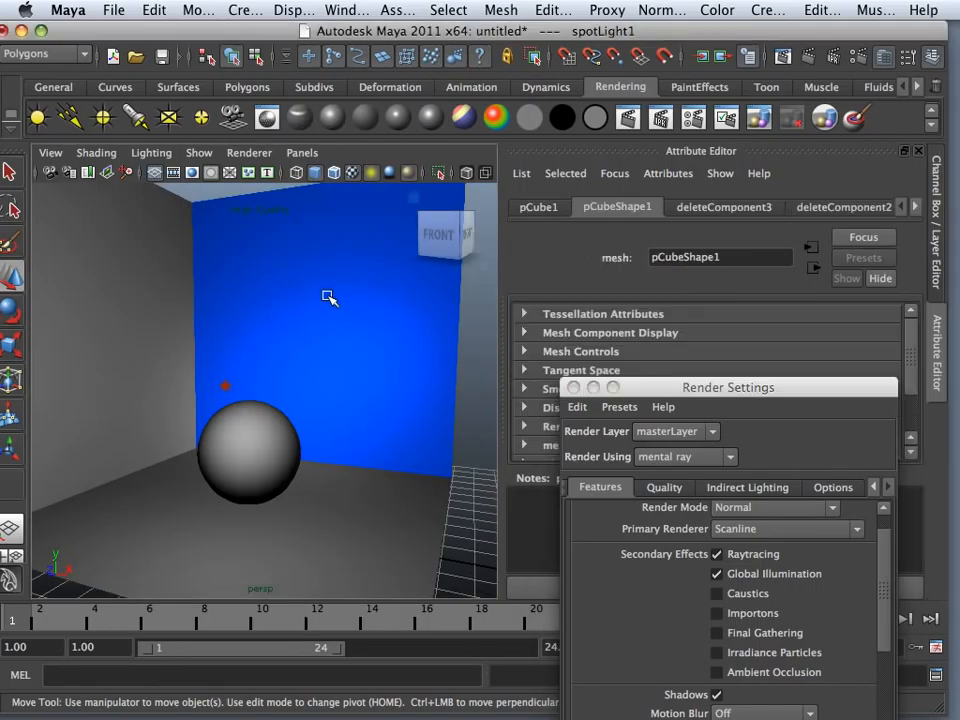
{"action": "scroll", "coordinate": [296, 426], "scroll_direction": "up", "scroll_amount": 3}
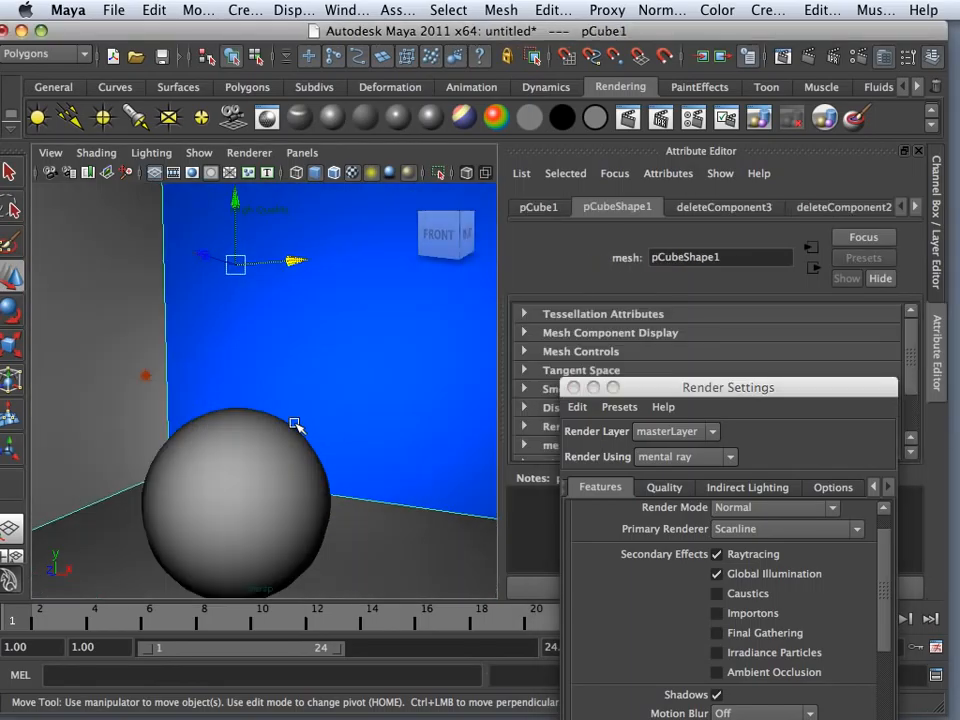
{"action": "left_click", "coordinate": [250, 492]}
{"action": "scroll", "coordinate": [264, 440], "scroll_direction": "down", "scroll_amount": 4}
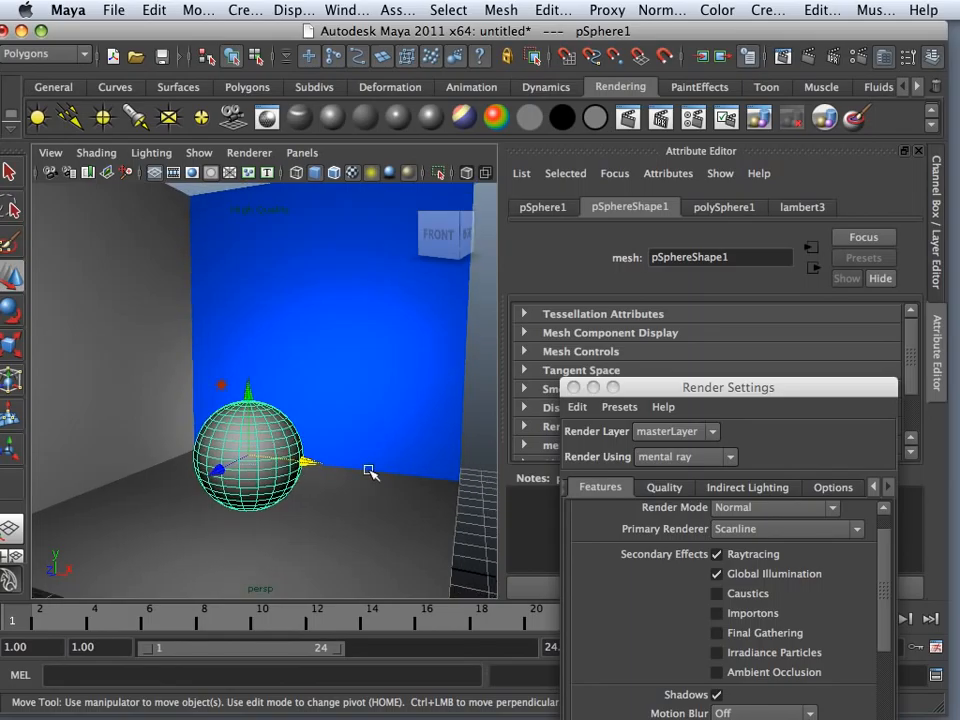
{"action": "left_click", "coordinate": [478, 463]}
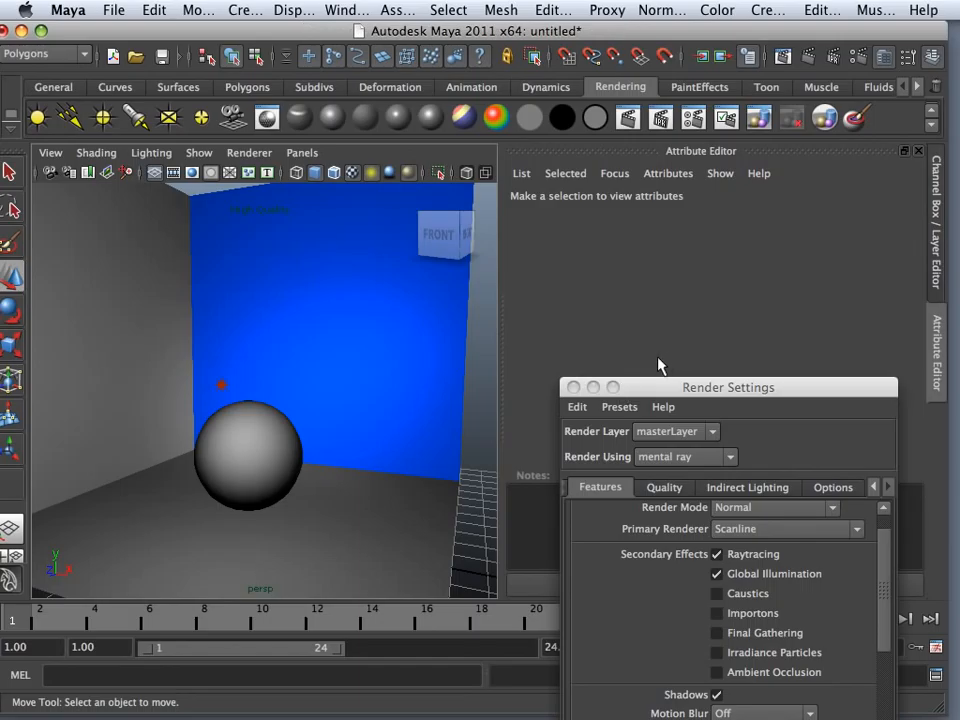
Select the spotlight and move the Render Settings window clear of its attributes.
{"action": "scroll", "coordinate": [422, 401], "scroll_direction": "down", "scroll_amount": 6}
{"action": "left_click", "coordinate": [345, 352]}
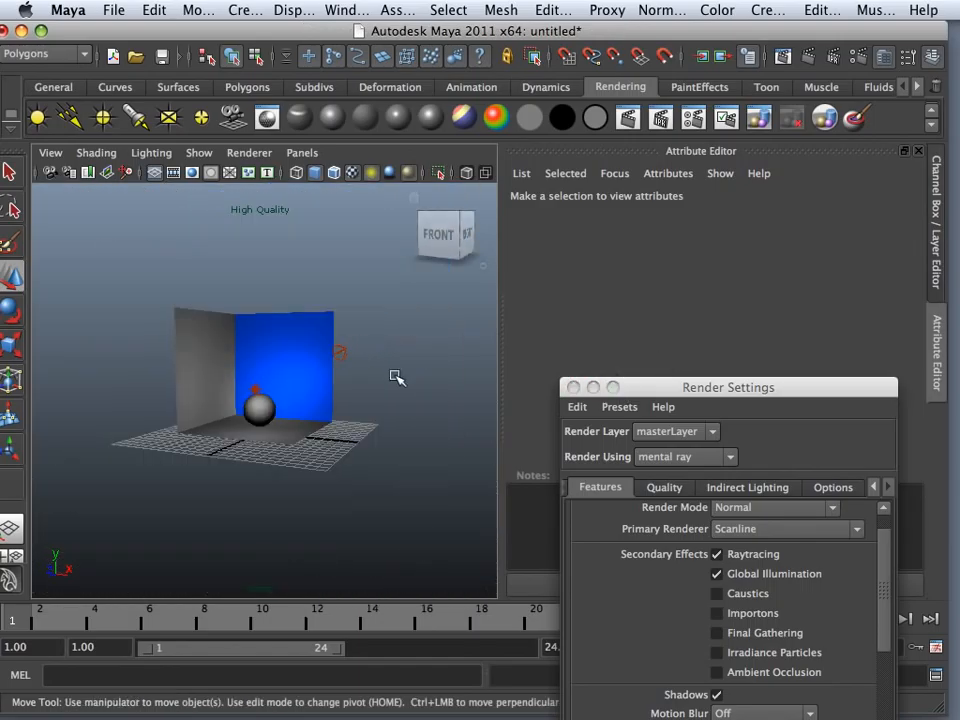
{"action": "scroll", "coordinate": [435, 394], "scroll_direction": "up", "scroll_amount": 8}
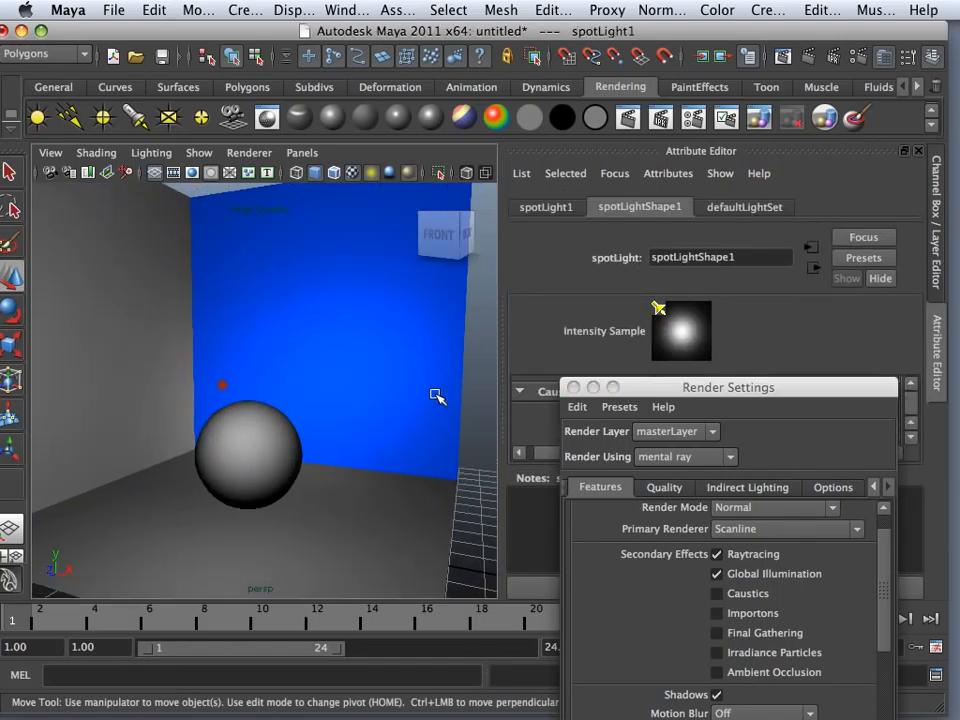
{"action": "left_click_drag", "start_coordinate": [668, 390], "coordinate": [660, 620]}
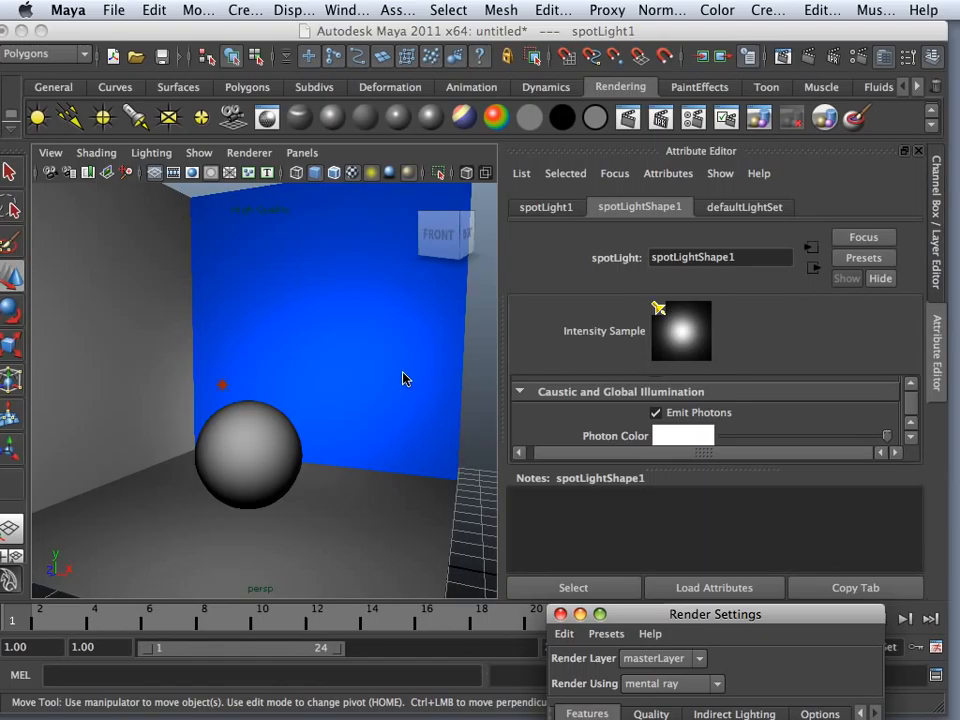
Rotate the spotlight slightly with the Rotate tool.
{"action": "scroll", "coordinate": [402, 378], "scroll_direction": "up", "scroll_amount": 6}
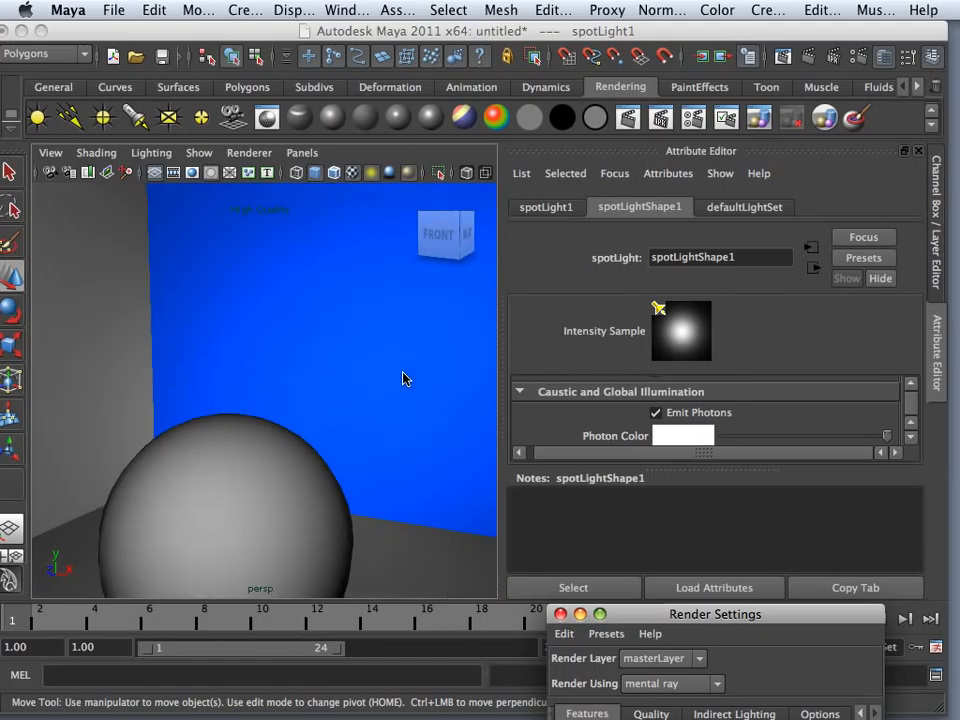
{"action": "scroll", "coordinate": [402, 378], "scroll_direction": "down", "scroll_amount": 4}
{"action": "scroll", "coordinate": [402, 378], "scroll_direction": "up", "scroll_amount": 1}
{"action": "scroll", "coordinate": [380, 302], "scroll_direction": "down", "scroll_amount": 5}
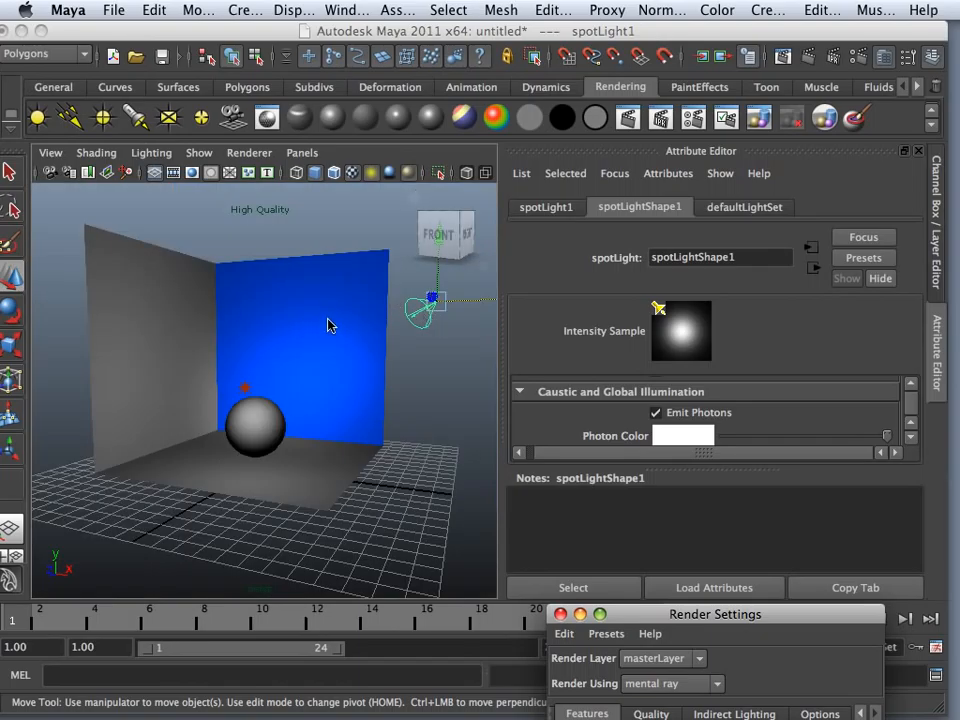
{"action": "left_click", "coordinate": [13, 311]}
{"action": "left_click_drag", "start_coordinate": [435, 290], "coordinate": [426, 289]}
{"action": "scroll", "coordinate": [269, 398], "scroll_direction": "up", "scroll_amount": 5}
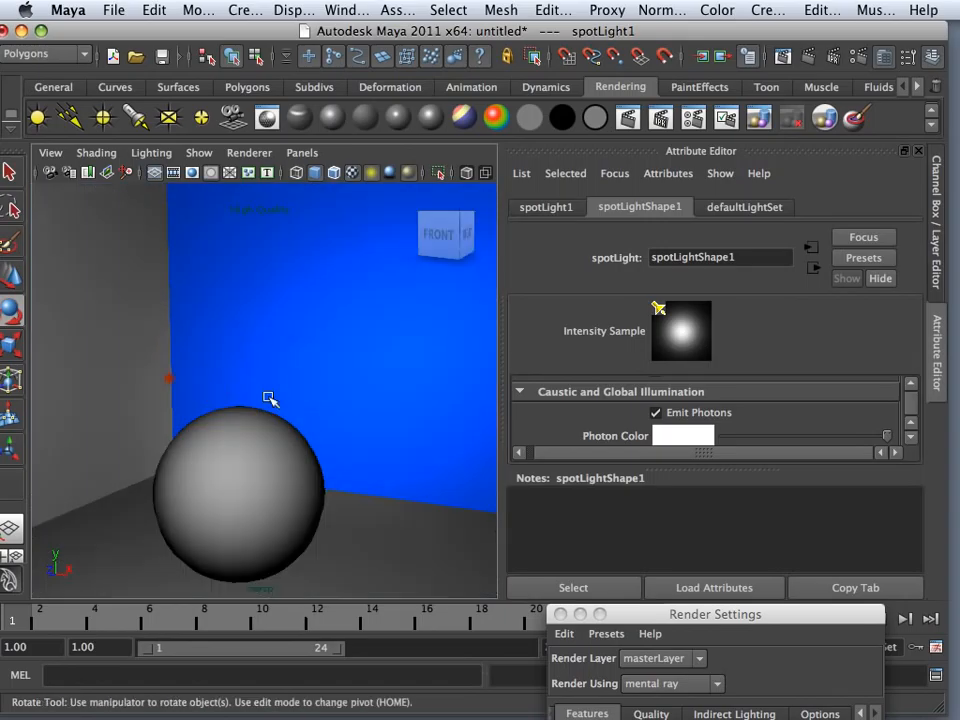
Select the point light near the sphere to inspect its placement, and reselect the spotlight.
{"action": "left_click", "coordinate": [172, 381]}
{"action": "left_click_drag", "start_coordinate": [251, 392], "coordinate": [339, 388], "text": "alt"}
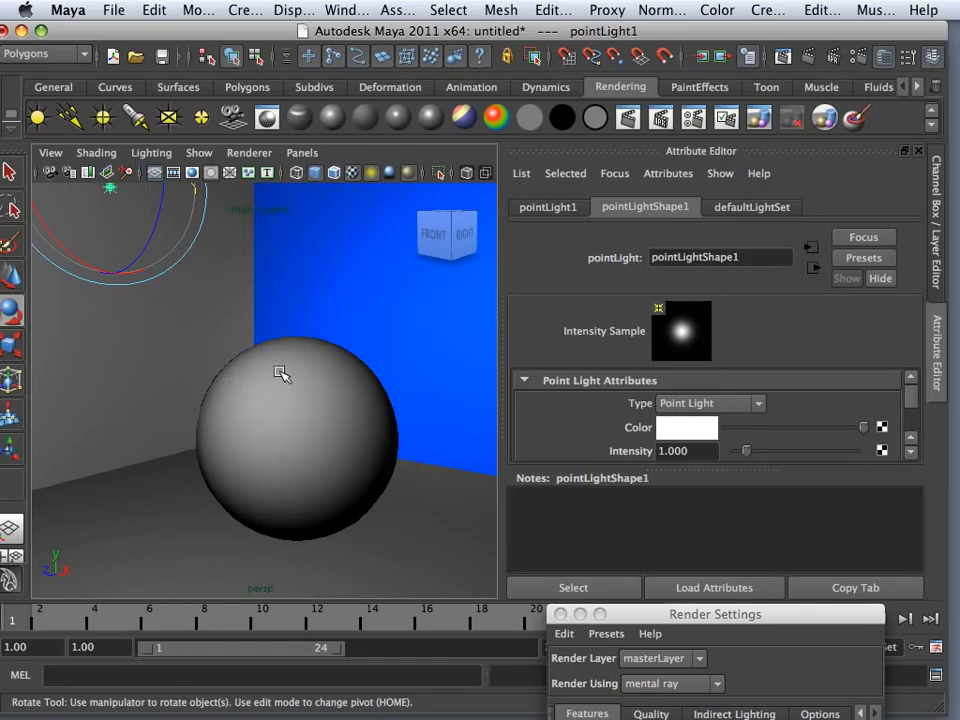
{"action": "scroll", "coordinate": [420, 380], "scroll_direction": "down", "scroll_amount": 5}
{"action": "scroll", "coordinate": [430, 390], "scroll_direction": "down", "scroll_amount": 3}
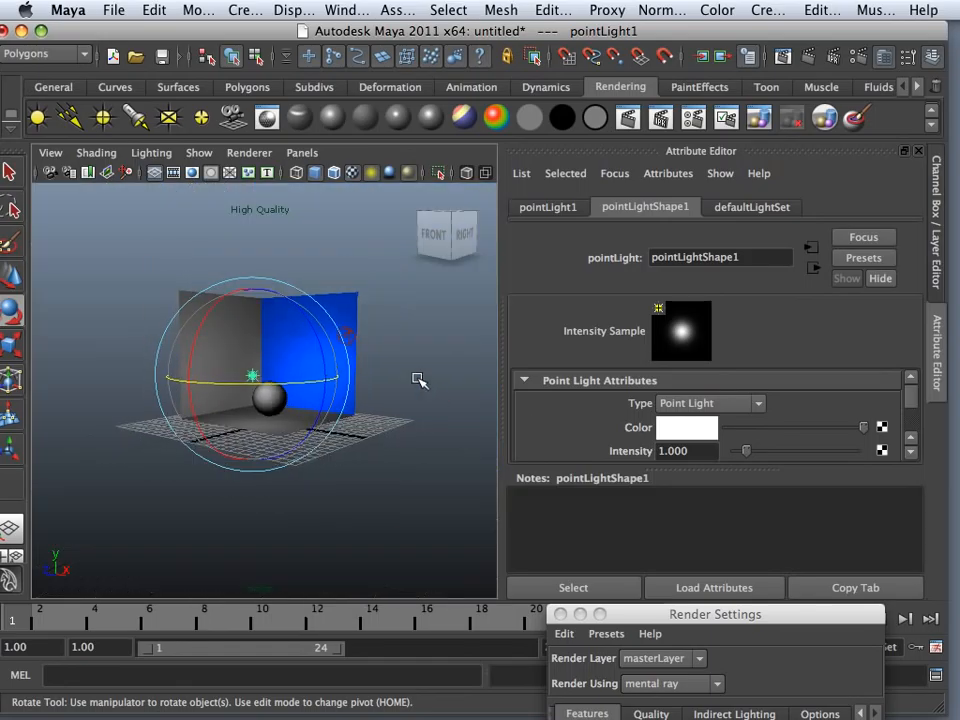
{"action": "left_click_drag", "start_coordinate": [420, 379], "coordinate": [396, 321], "text": "alt"}
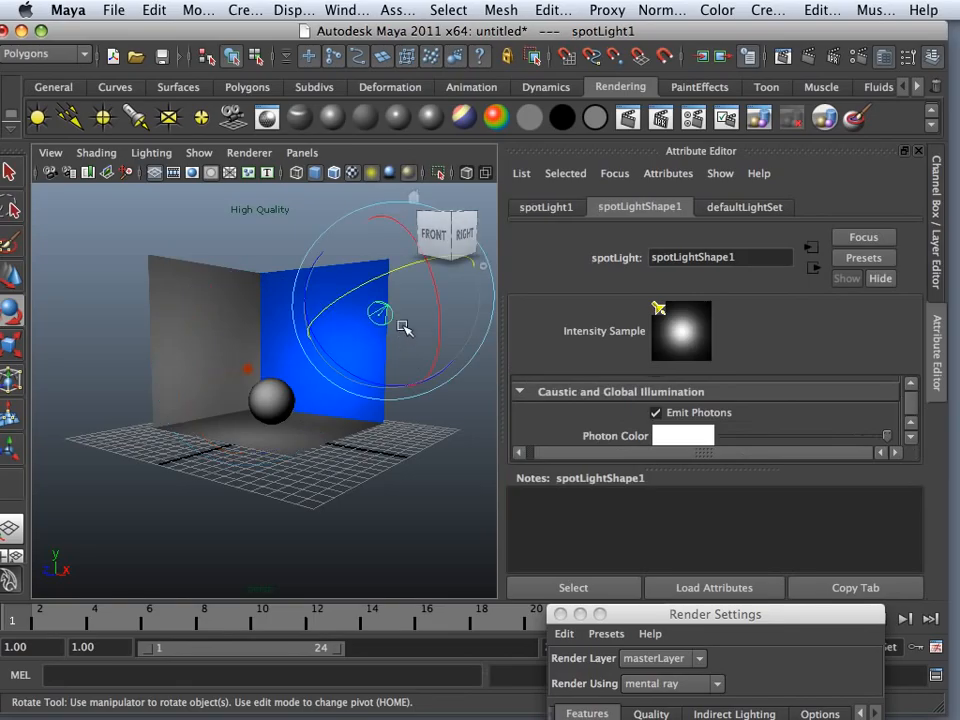
{"action": "scroll", "coordinate": [386, 407], "scroll_direction": "up", "scroll_amount": 5}
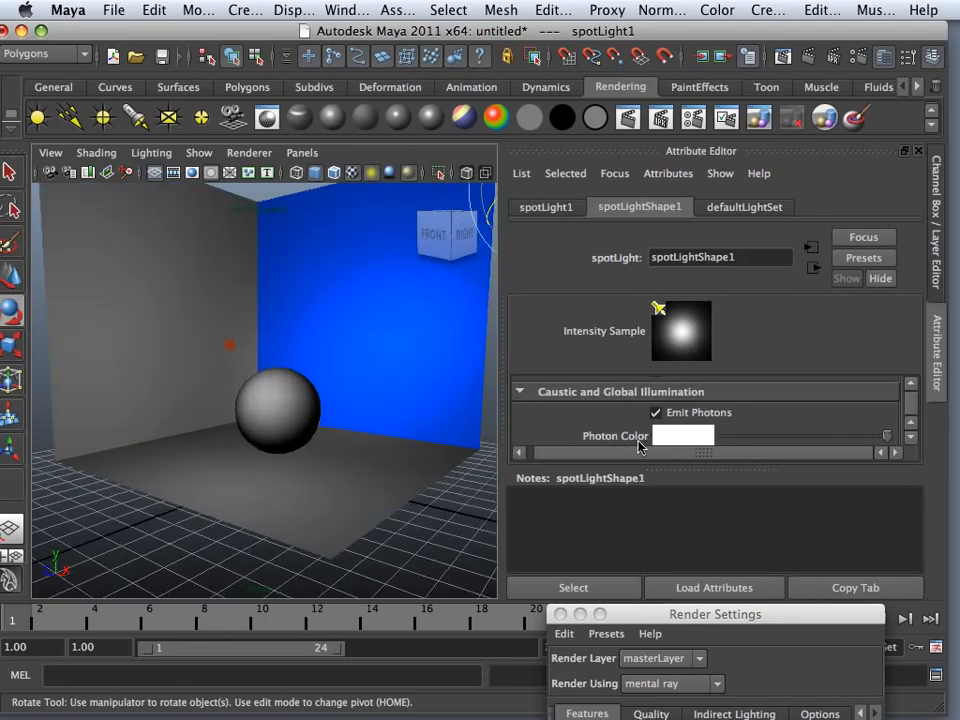
Review the spotlight's Global Illum Photons setting among its caustic and global illumination attributes.
{"action": "scroll", "coordinate": [638, 440], "scroll_direction": "down", "scroll_amount": 3}
{"action": "scroll", "coordinate": [638, 440], "scroll_direction": "down", "scroll_amount": 4}
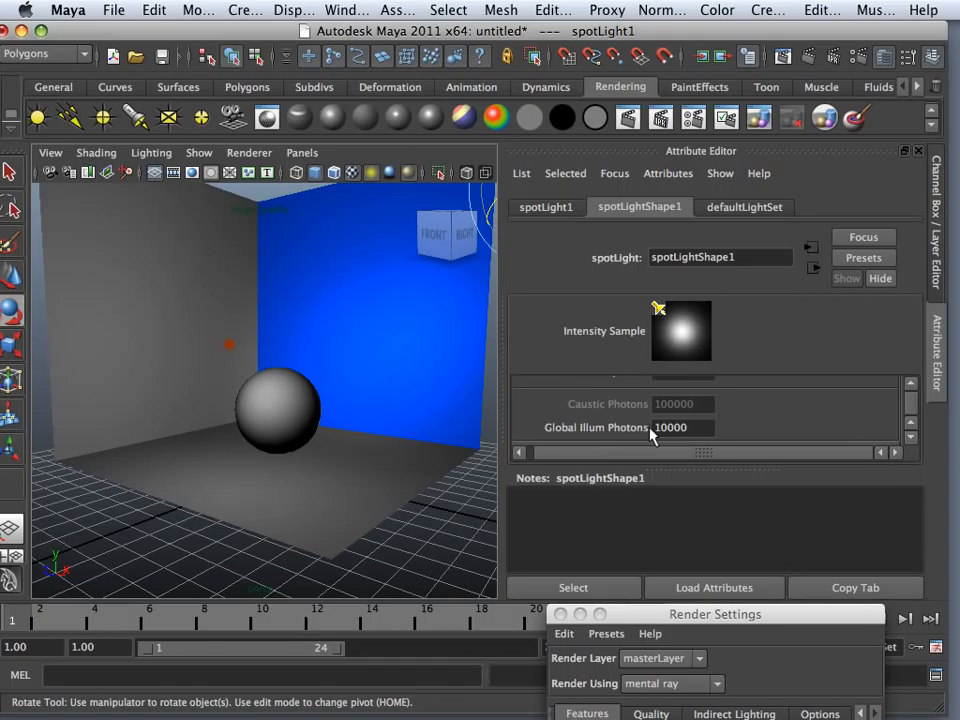
{"action": "left_click", "coordinate": [690, 429]}
{"action": "scroll", "coordinate": [325, 395], "scroll_direction": "up", "scroll_amount": 4}
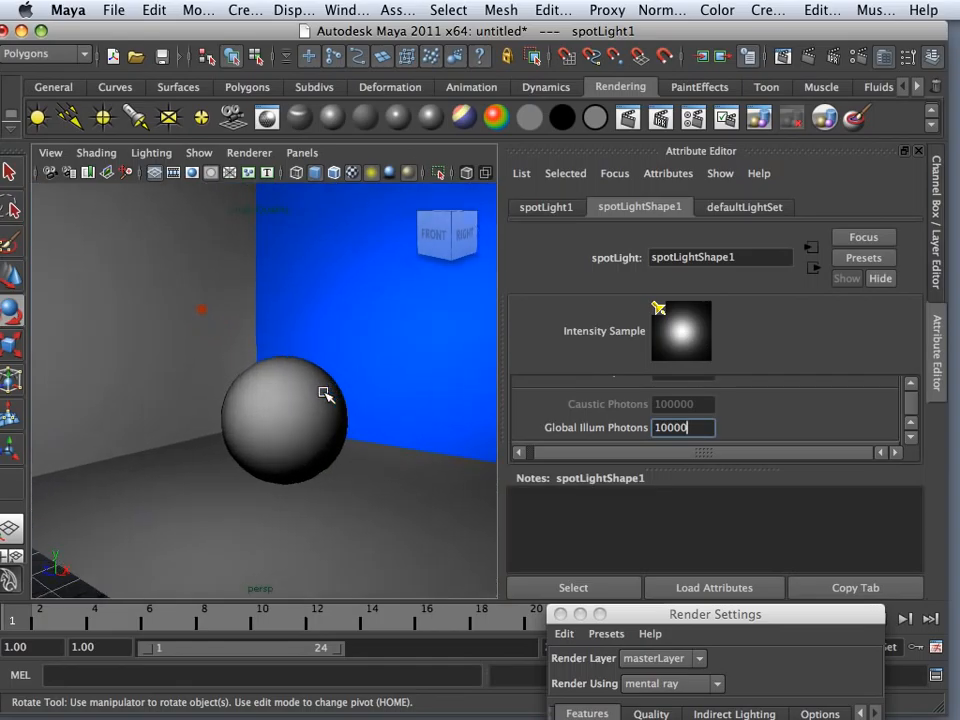
{"action": "scroll", "coordinate": [621, 433], "scroll_direction": "up", "scroll_amount": 2}
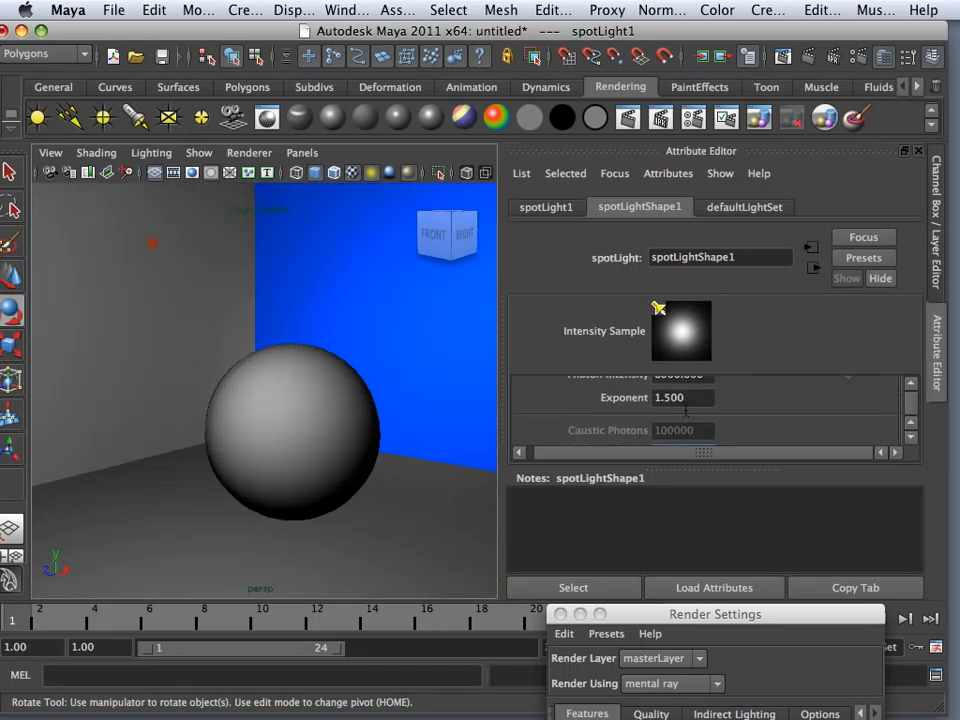
Set the spotlight's photon Exponent to 2.
{"action": "left_click_drag", "start_coordinate": [687, 399], "coordinate": [652, 402]}
{"action": "scroll", "coordinate": [645, 420], "scroll_direction": "up", "scroll_amount": 1}
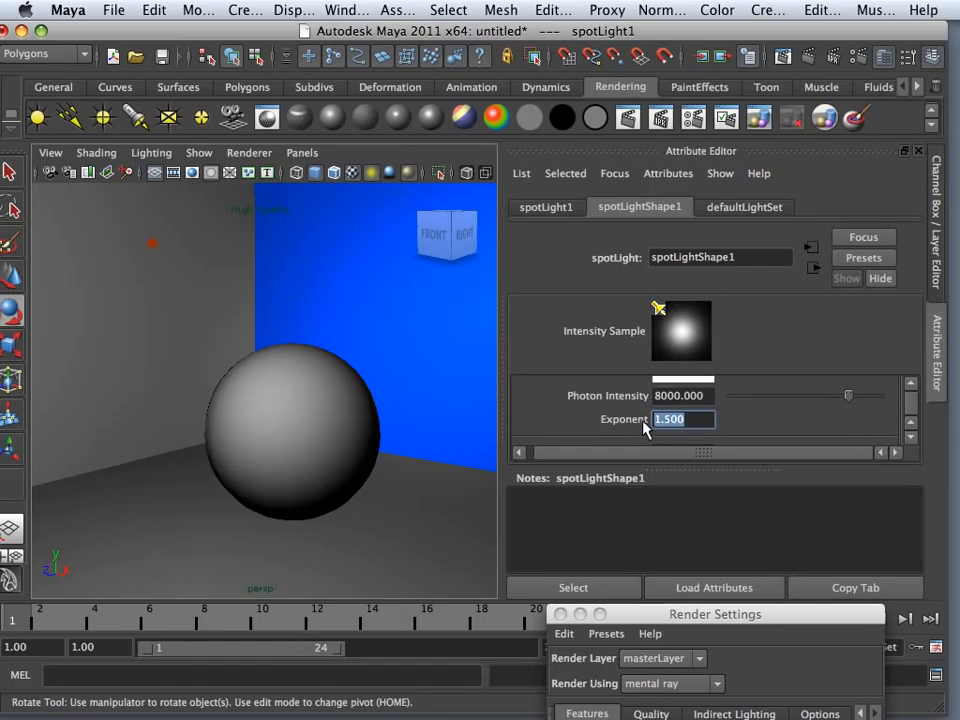
{"action": "left_click", "coordinate": [669, 398]}
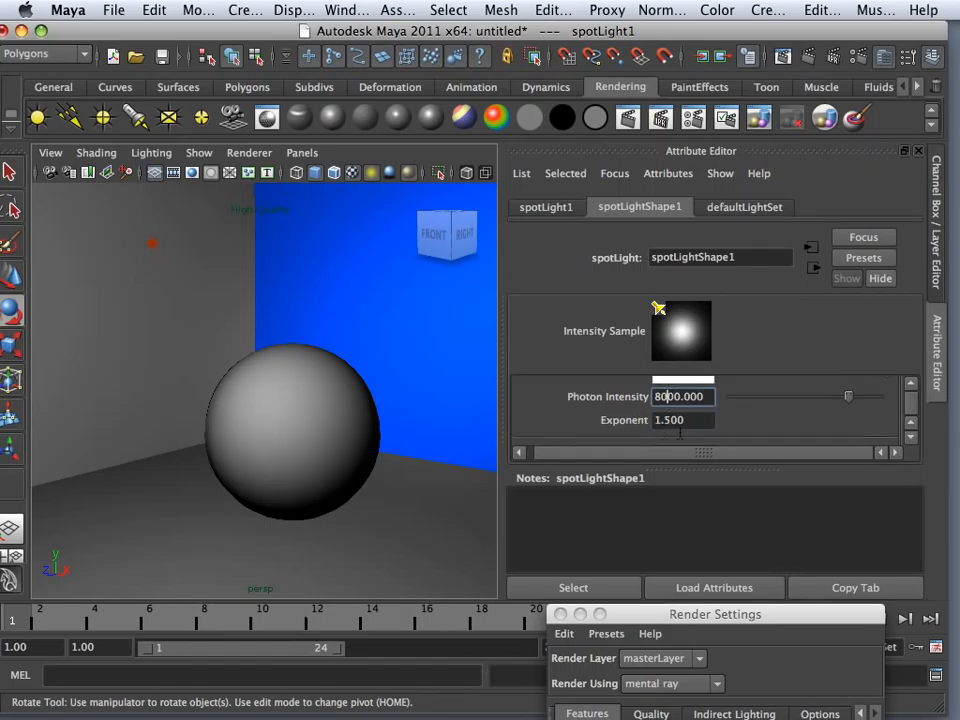
{"action": "left_click_drag", "start_coordinate": [687, 424], "coordinate": [600, 407]}
{"action": "scroll", "coordinate": [667, 427], "scroll_direction": "down", "scroll_amount": 1}
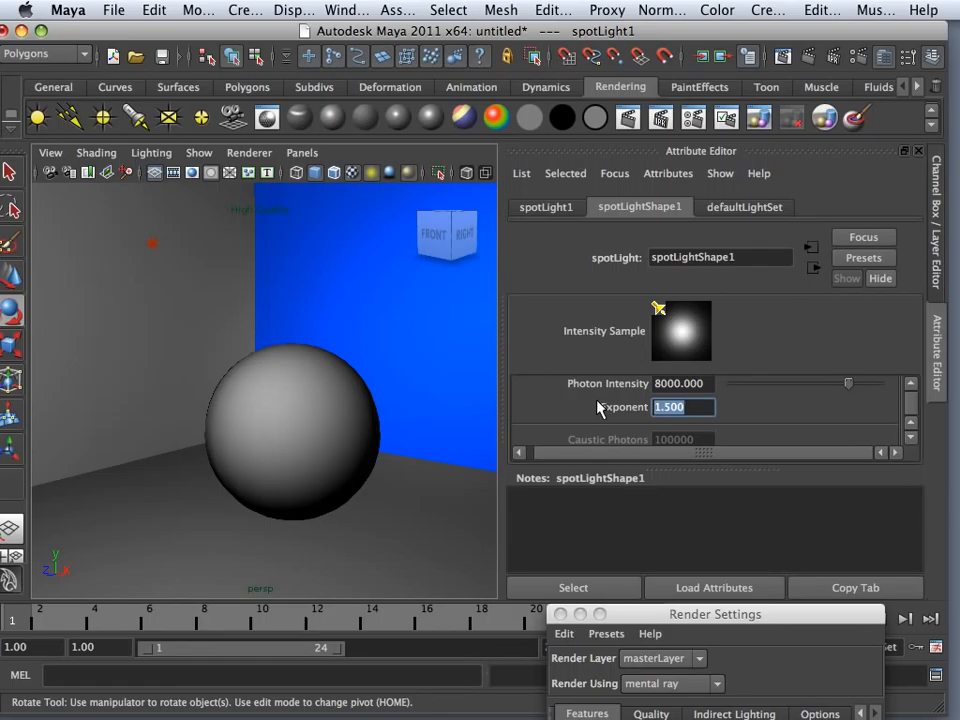
{"action": "type", "text": "2"}
{"action": "key", "text": "Return"}
Render the perspective view with mental ray and keep the image in the Render View.
{"action": "left_click", "coordinate": [629, 118]}
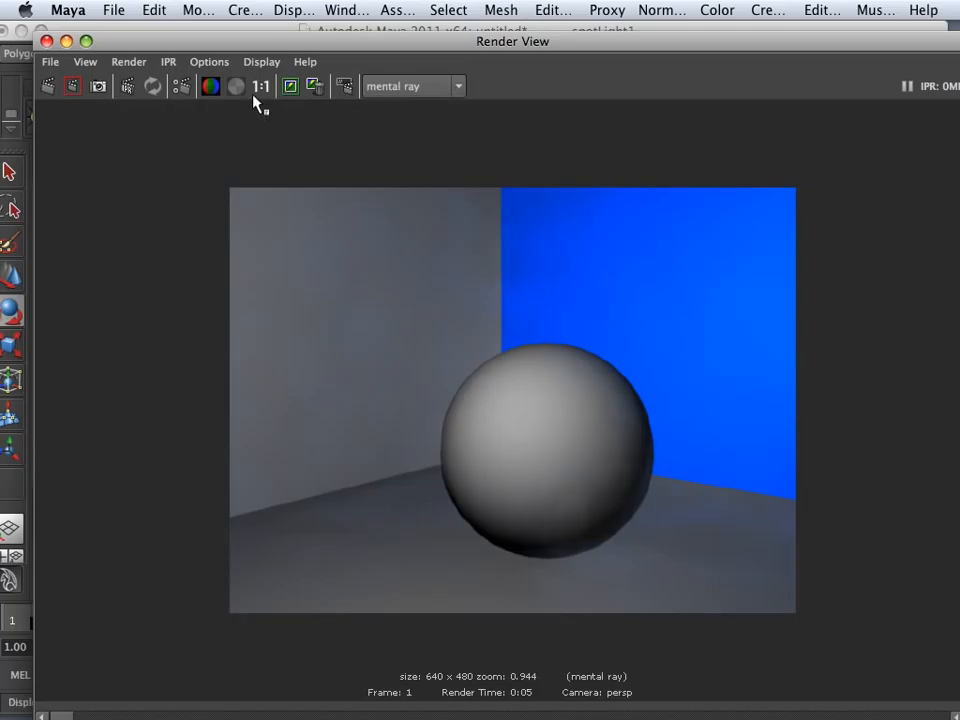
{"action": "left_click", "coordinate": [291, 89]}
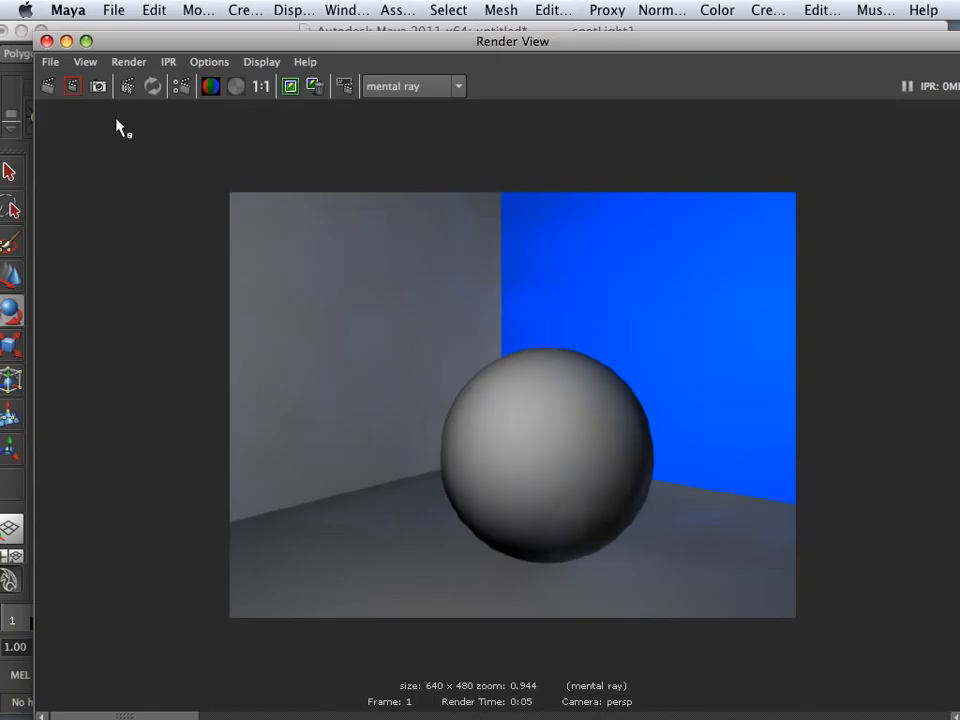
{"action": "left_click_drag", "start_coordinate": [153, 44], "coordinate": [140, 612]}
Set the spotlight's photon Exponent to 1 and render the scene again.
{"action": "left_click", "coordinate": [660, 407]}
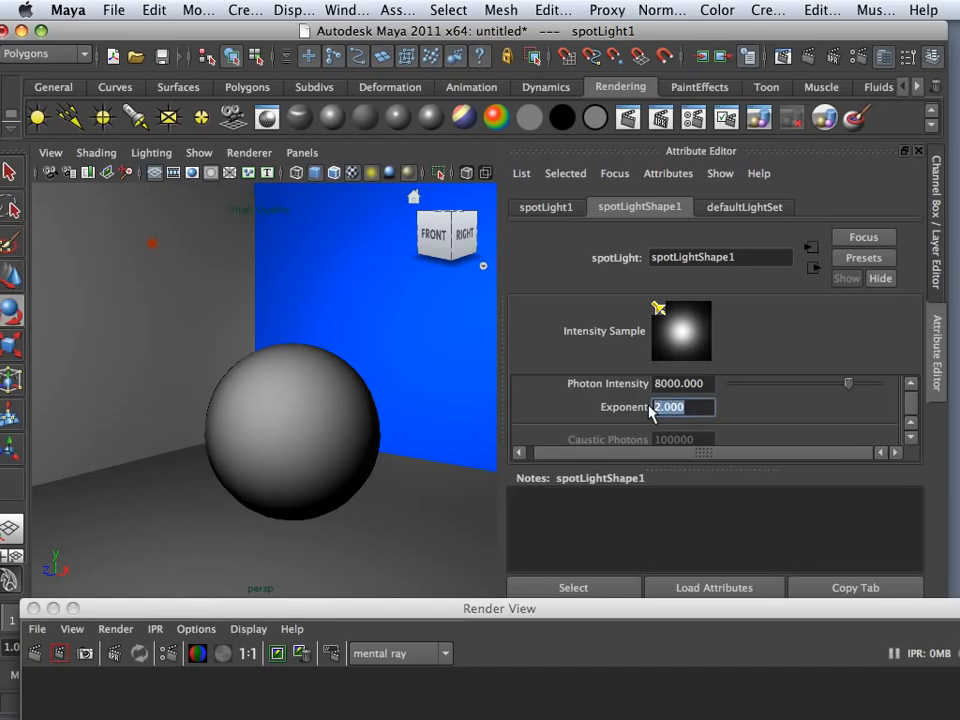
{"action": "type", "text": "1.000"}
{"action": "left_click", "coordinate": [438, 613]}
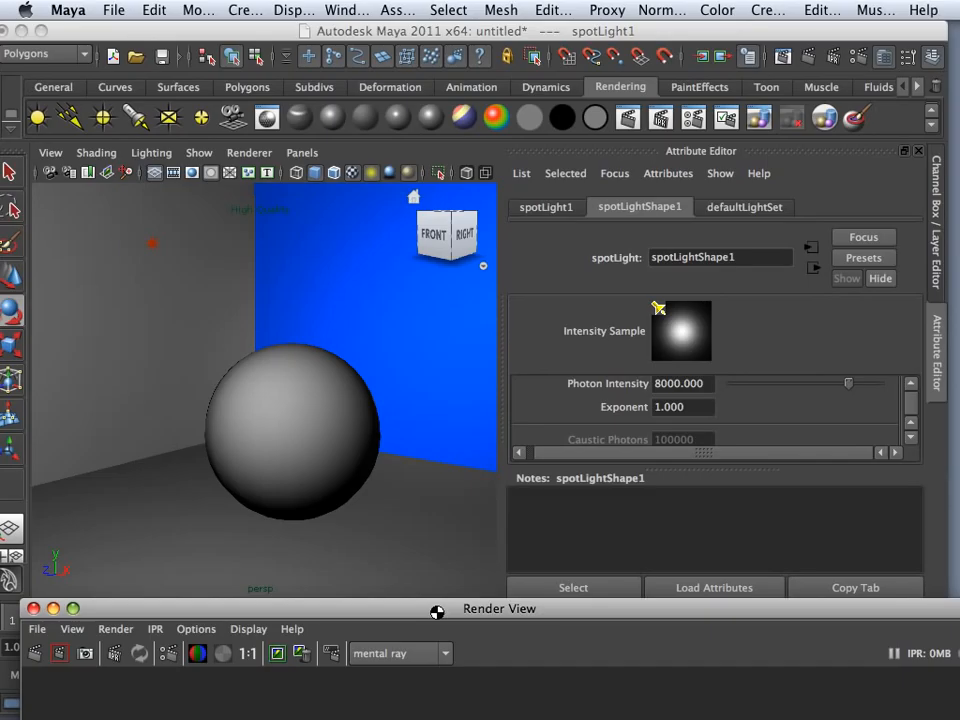
{"action": "left_click_drag", "start_coordinate": [438, 613], "coordinate": [372, 99]}
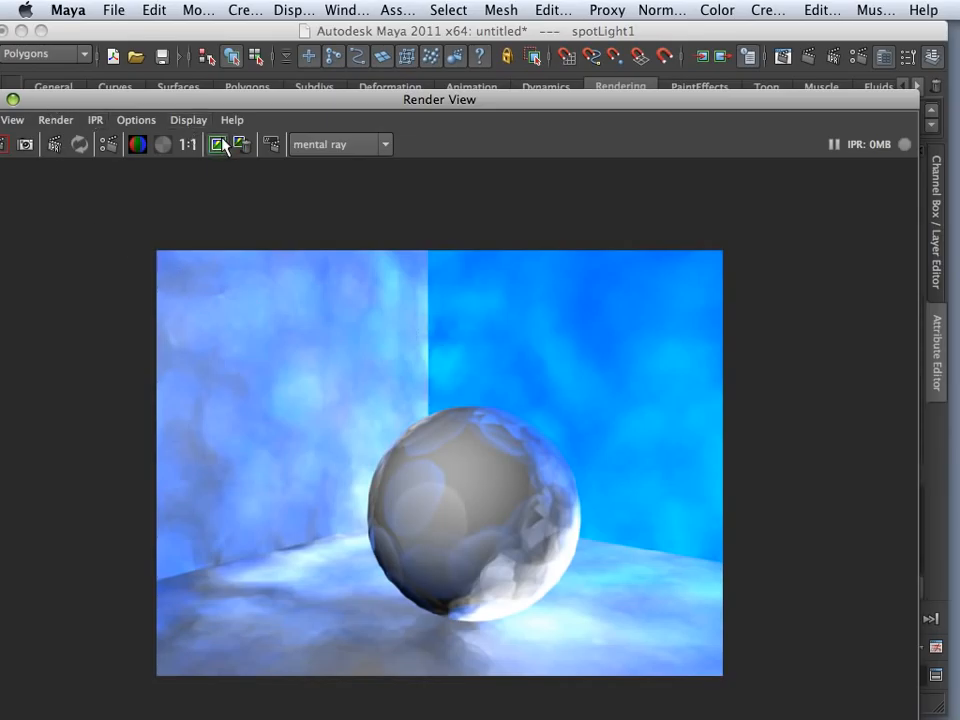
Compare the new render with the stored one in the Render View and move the window aside.
{"action": "left_click_drag", "start_coordinate": [178, 104], "coordinate": [253, 11]}
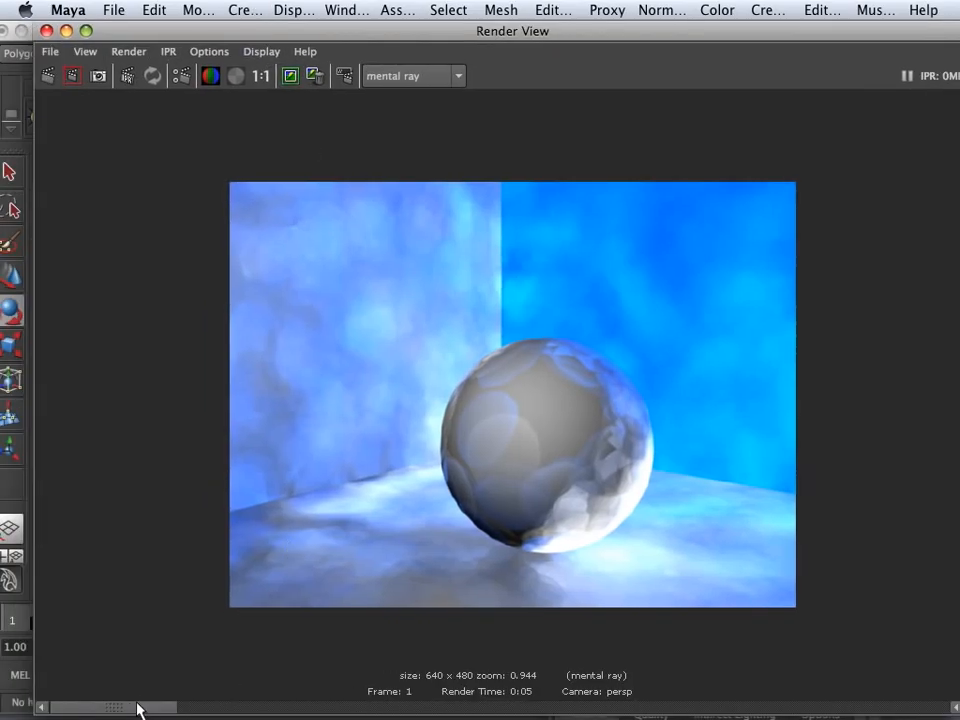
{"action": "left_click_drag", "start_coordinate": [283, 706], "coordinate": [315, 686]}
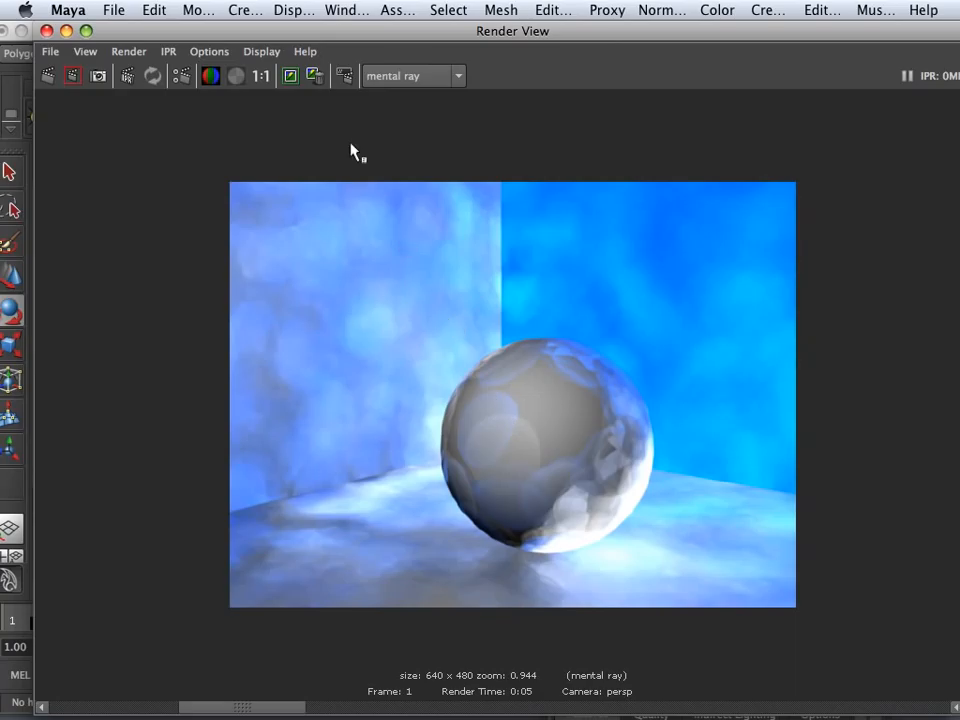
{"action": "left_click_drag", "start_coordinate": [302, 29], "coordinate": [321, 512]}
Set the spotlight's Global Illum Photons to 100000 and render the scene again to check the result.
{"action": "scroll", "coordinate": [585, 419], "scroll_direction": "down", "scroll_amount": 2}
{"action": "scroll", "coordinate": [587, 418], "scroll_direction": "down", "scroll_amount": 1}
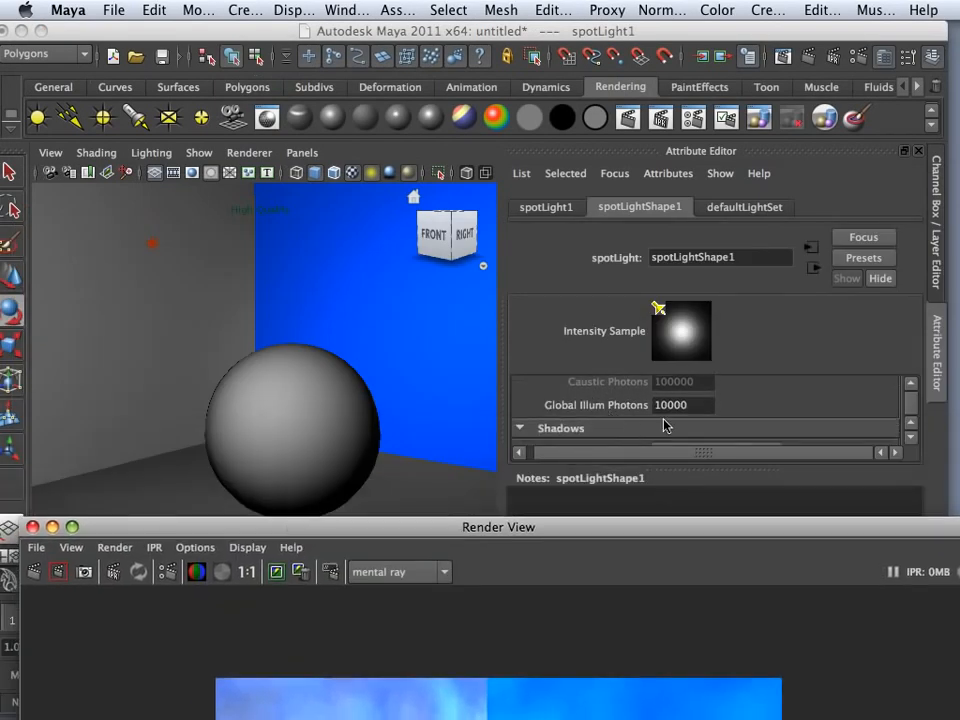
{"action": "left_click", "coordinate": [688, 408]}
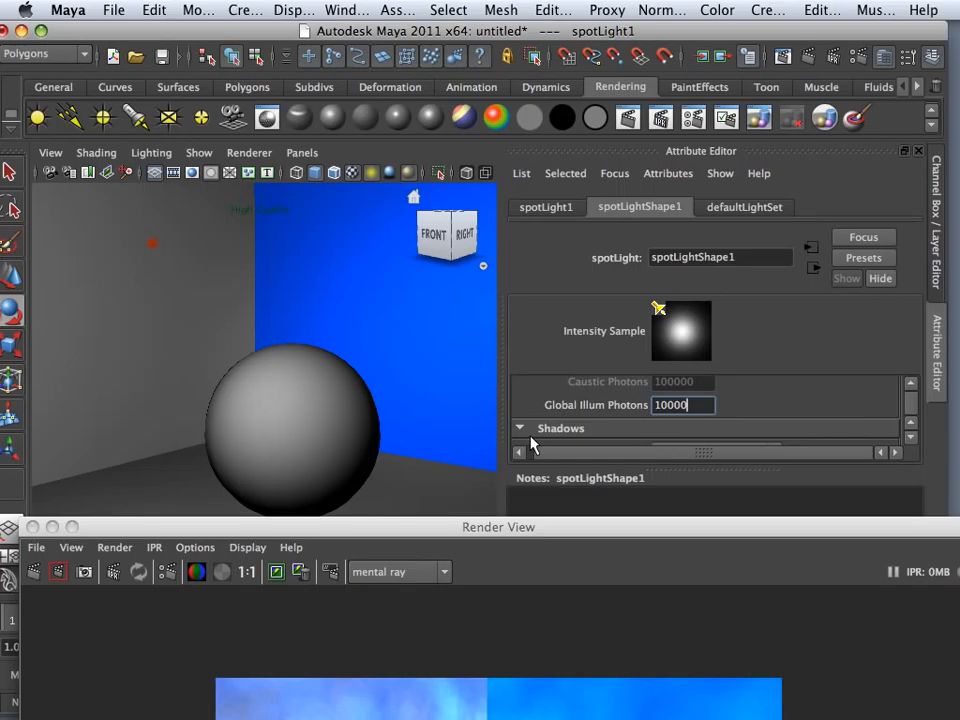
{"action": "type", "text": "0"}
{"action": "left_click", "coordinate": [624, 118]}
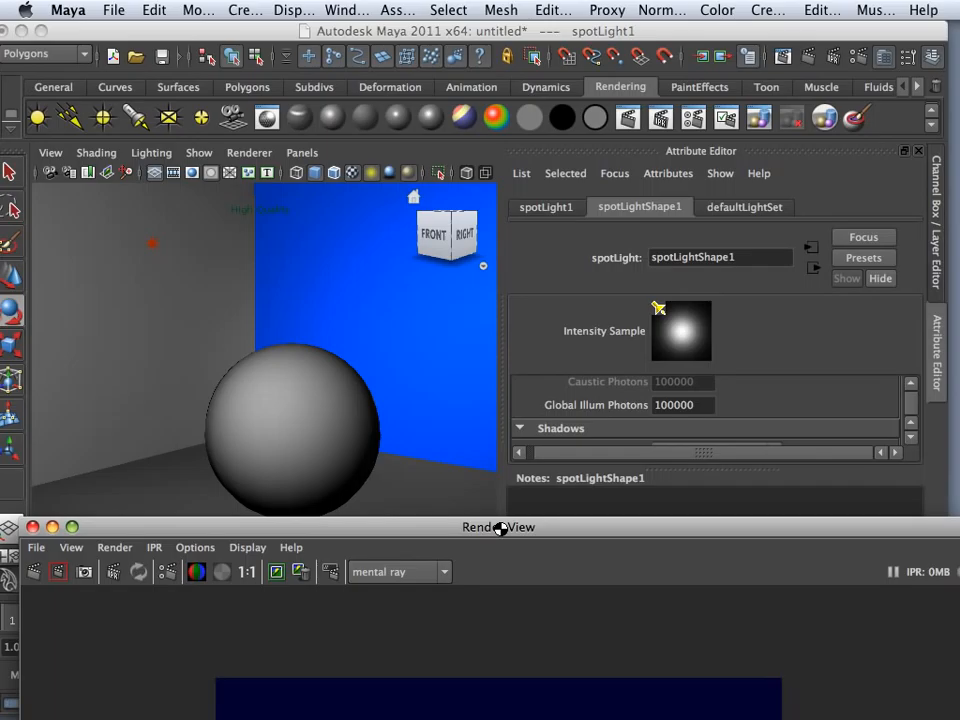
{"action": "left_click_drag", "start_coordinate": [498, 528], "coordinate": [499, 167]}
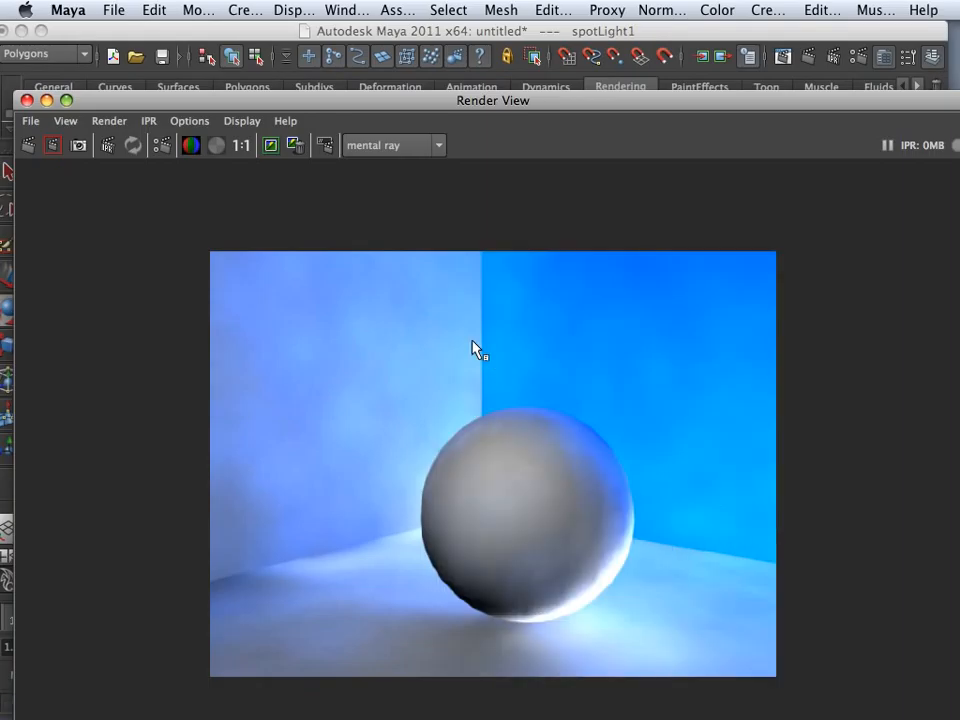
{"action": "left_click_drag", "start_coordinate": [397, 110], "coordinate": [317, 611]}
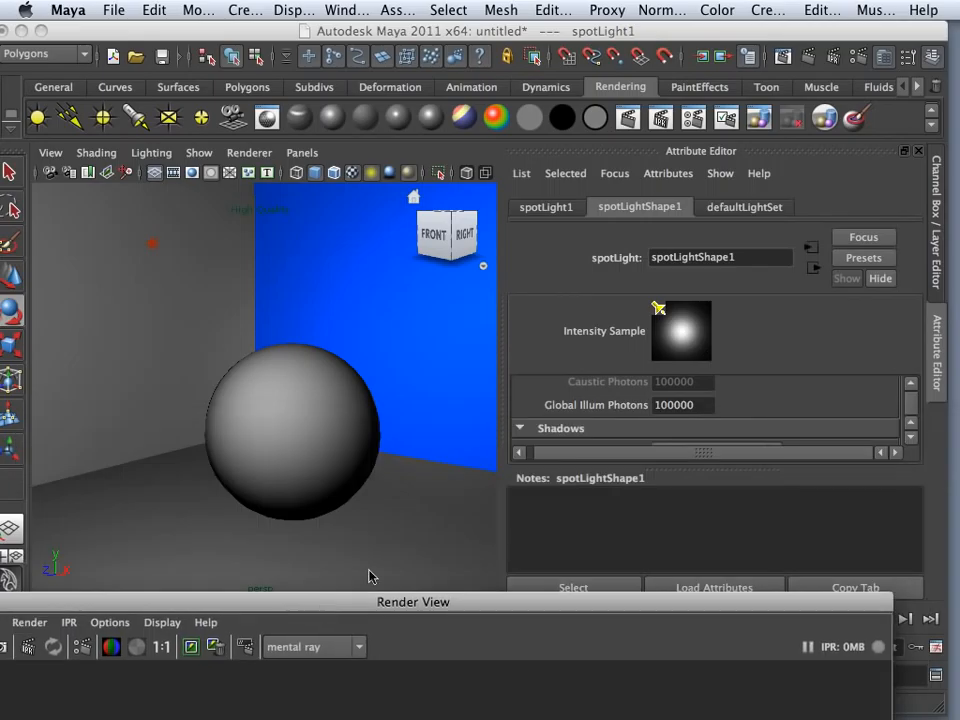
Set the spotlight's photon Exponent to 2, render the scene again and move the Render View aside.
{"action": "scroll", "coordinate": [625, 403], "scroll_direction": "up", "scroll_amount": 1}
{"action": "scroll", "coordinate": [640, 408], "scroll_direction": "up", "scroll_amount": 1}
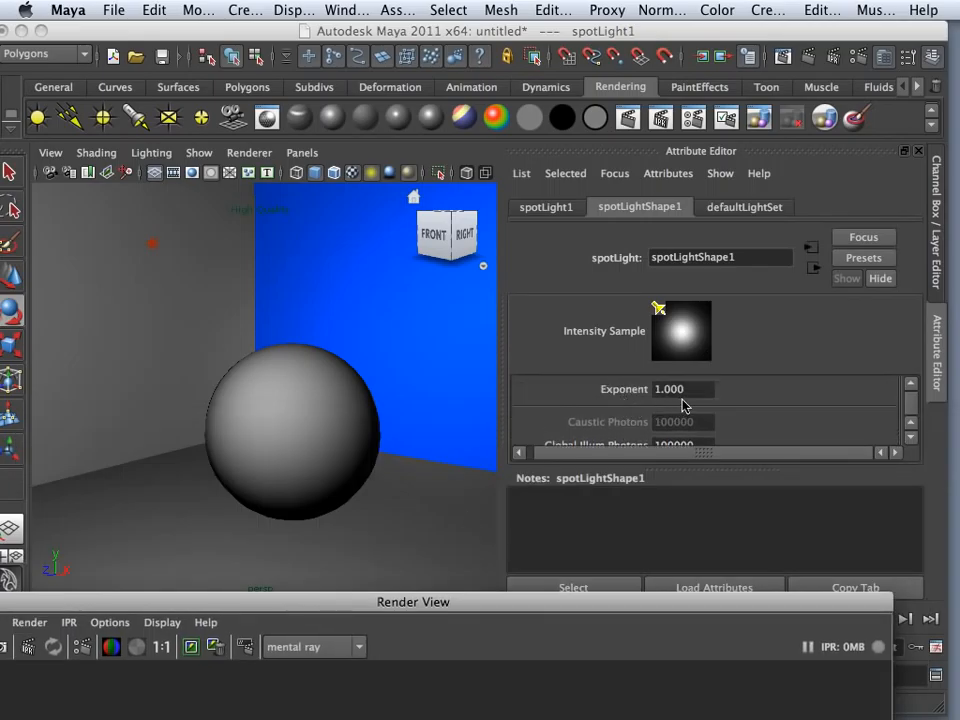
{"action": "left_click", "coordinate": [675, 391]}
{"action": "type", "text": "2.000"}
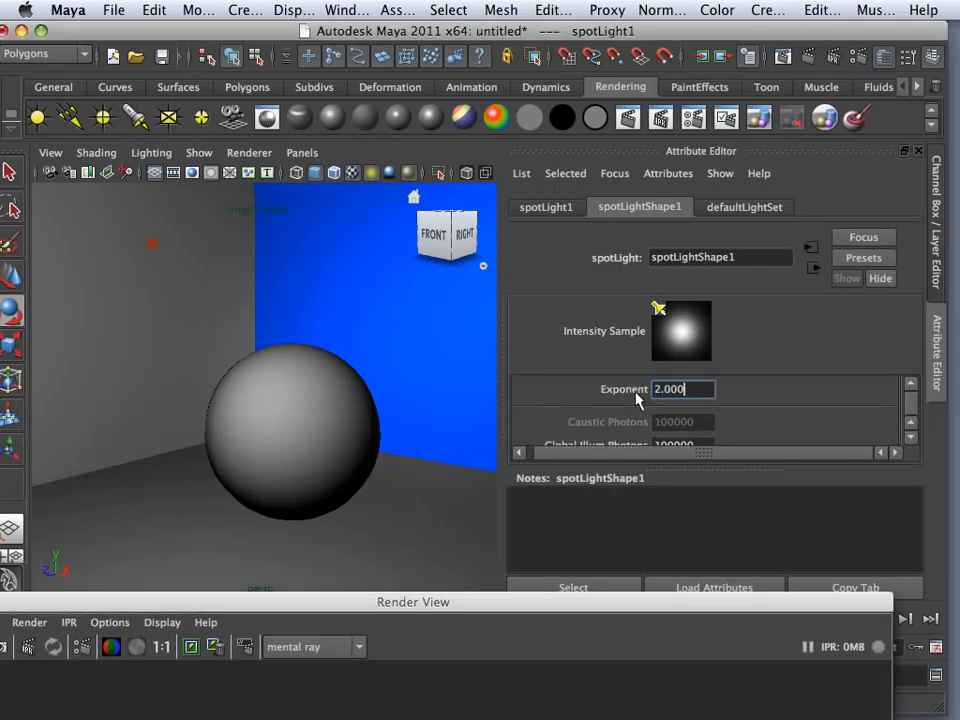
{"action": "left_click_drag", "start_coordinate": [467, 605], "coordinate": [473, 66]}
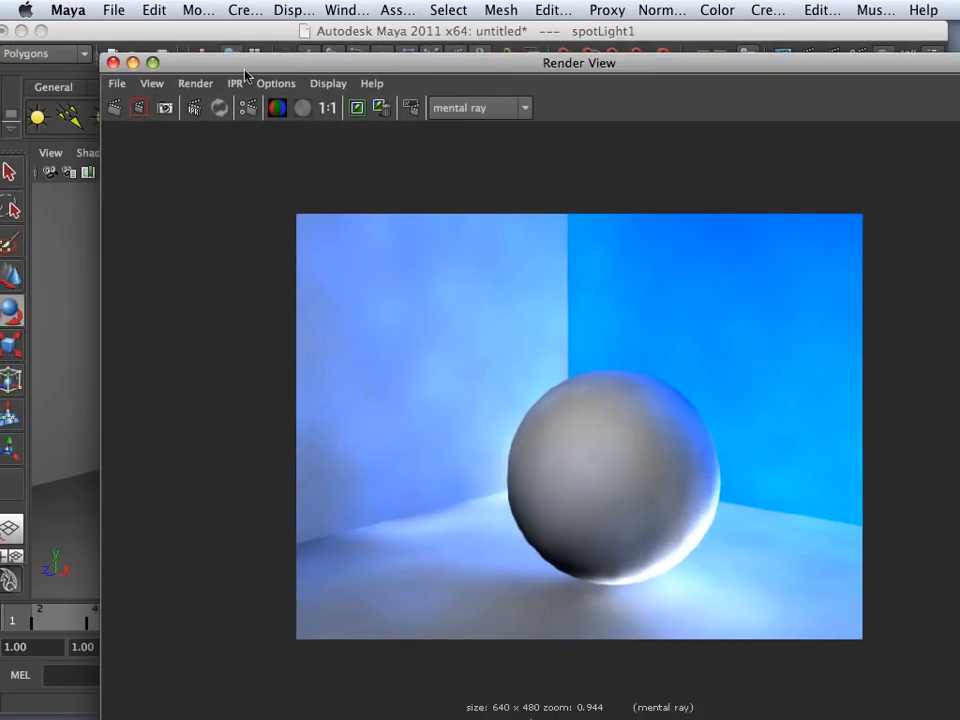
{"action": "left_click", "coordinate": [116, 107]}
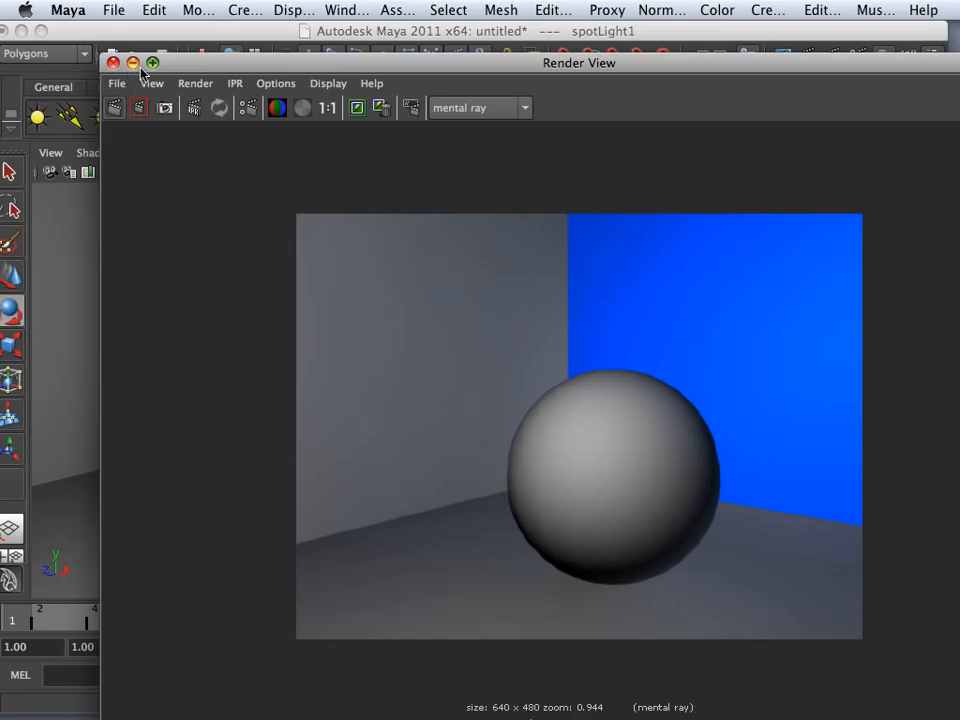
{"action": "left_click_drag", "start_coordinate": [230, 65], "coordinate": [77, 266]}
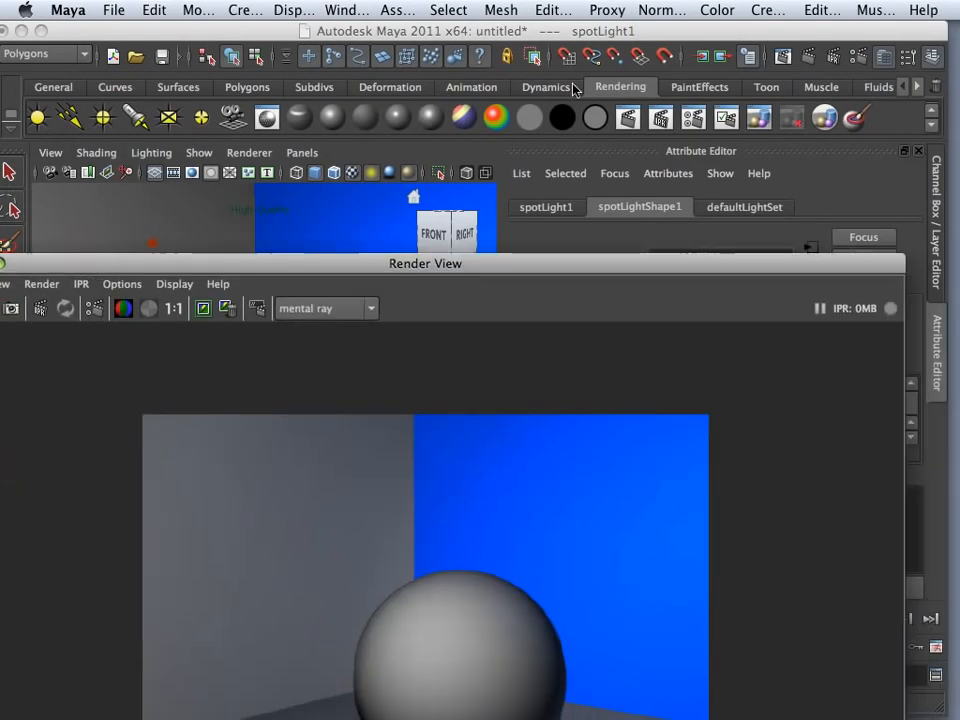
Set the Global Illumination Accuracy to 500000 in the Render Settings, render again and move both windows off the viewport.
{"action": "left_click", "coordinate": [697, 120]}
{"action": "left_click_drag", "start_coordinate": [693, 614], "coordinate": [489, 158]}
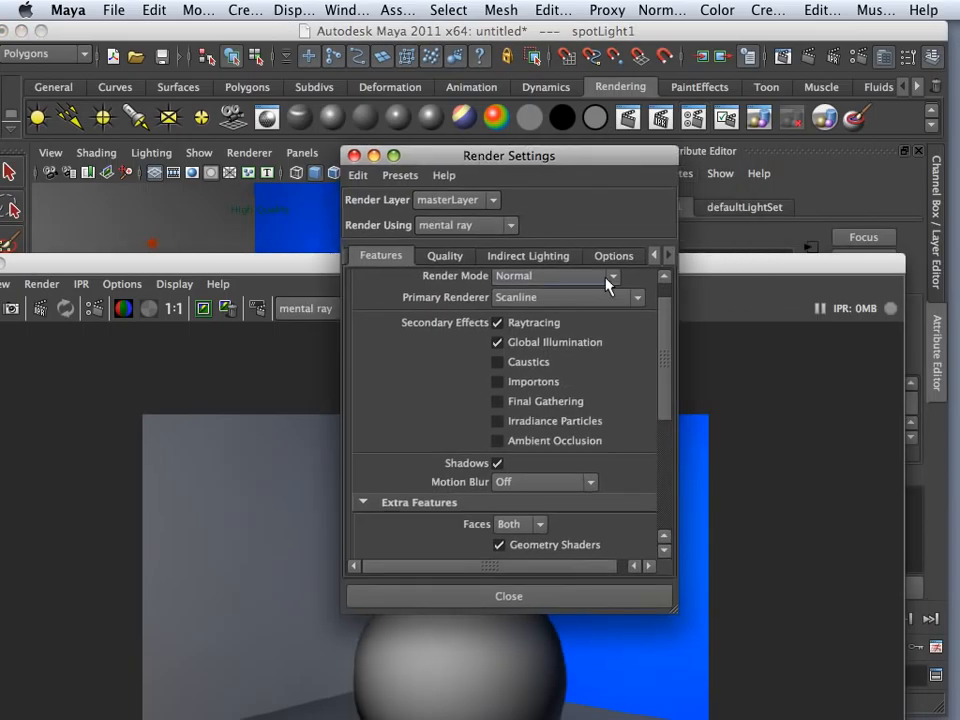
{"action": "left_click", "coordinate": [556, 258]}
{"action": "left_click", "coordinate": [530, 363]}
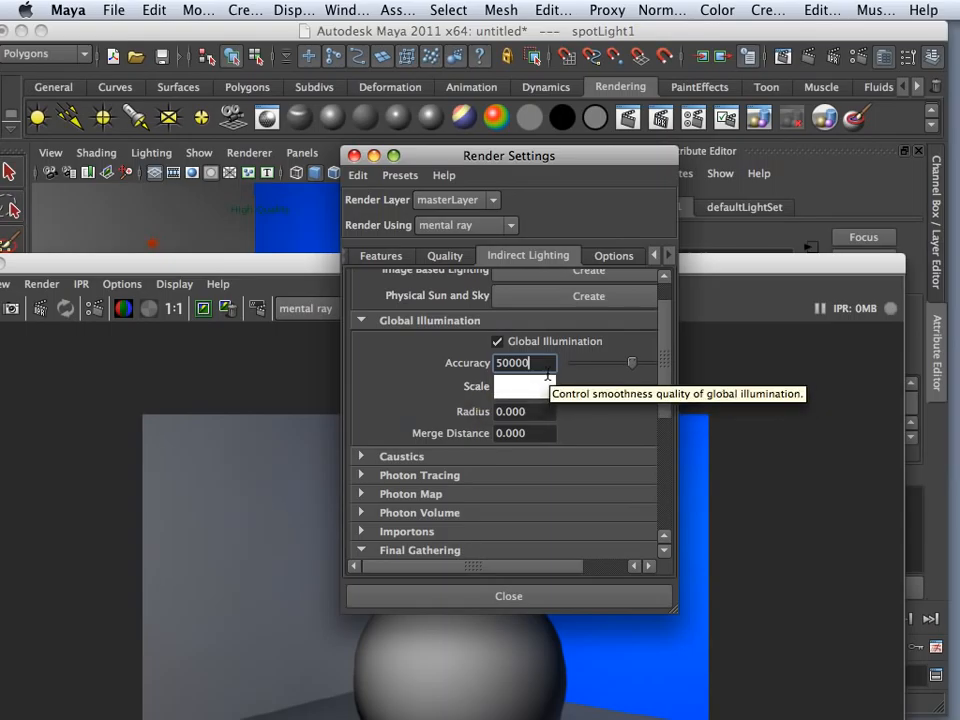
{"action": "type", "text": "0"}
{"action": "left_click", "coordinate": [623, 128]}
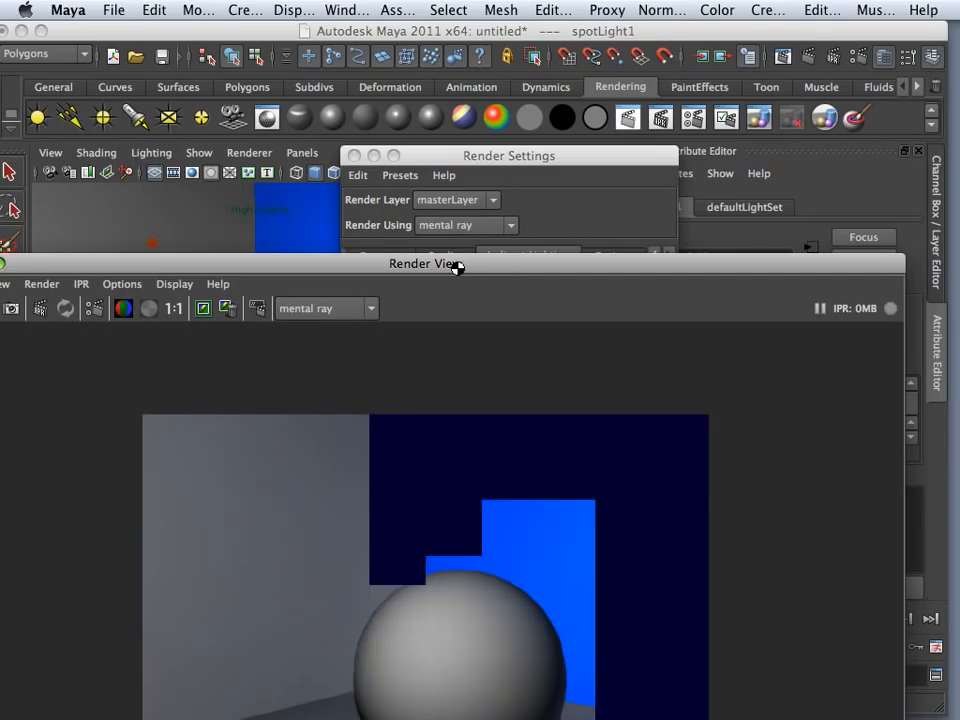
{"action": "left_click_drag", "start_coordinate": [456, 266], "coordinate": [868, 395]}
{"action": "left_click_drag", "start_coordinate": [546, 153], "coordinate": [821, 285]}
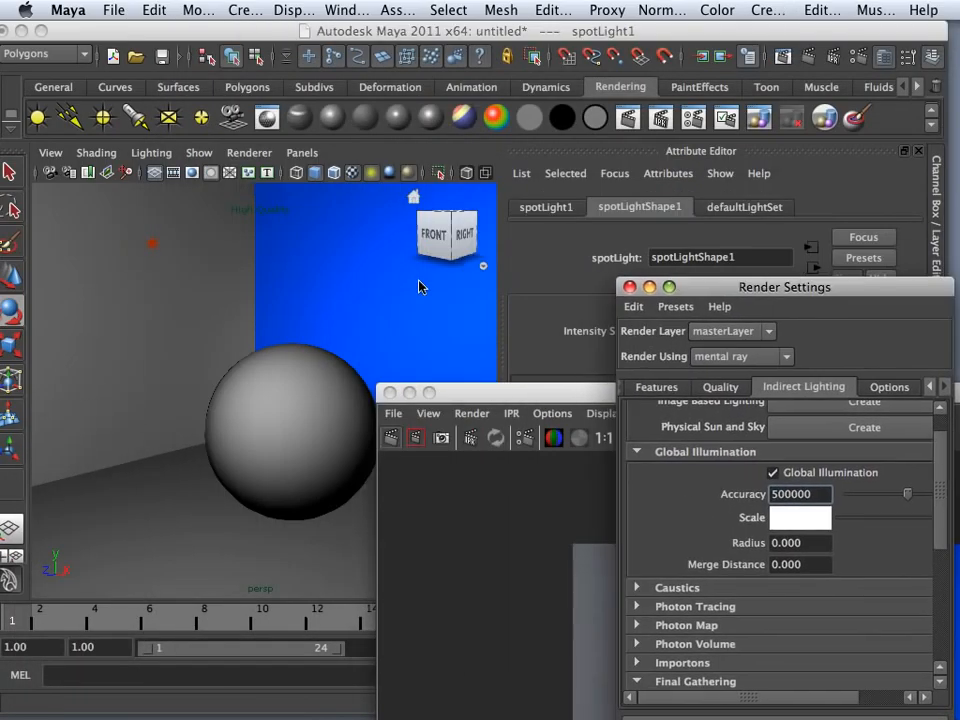
Examine the whole room and the spotlight's placement in the perspective view from several angles.
{"action": "scroll", "coordinate": [311, 280], "scroll_direction": "down", "scroll_amount": 10}
{"action": "scroll", "coordinate": [303, 275], "scroll_direction": "up", "scroll_amount": 4}
{"action": "scroll", "coordinate": [300, 275], "scroll_direction": "down", "scroll_amount": 10}
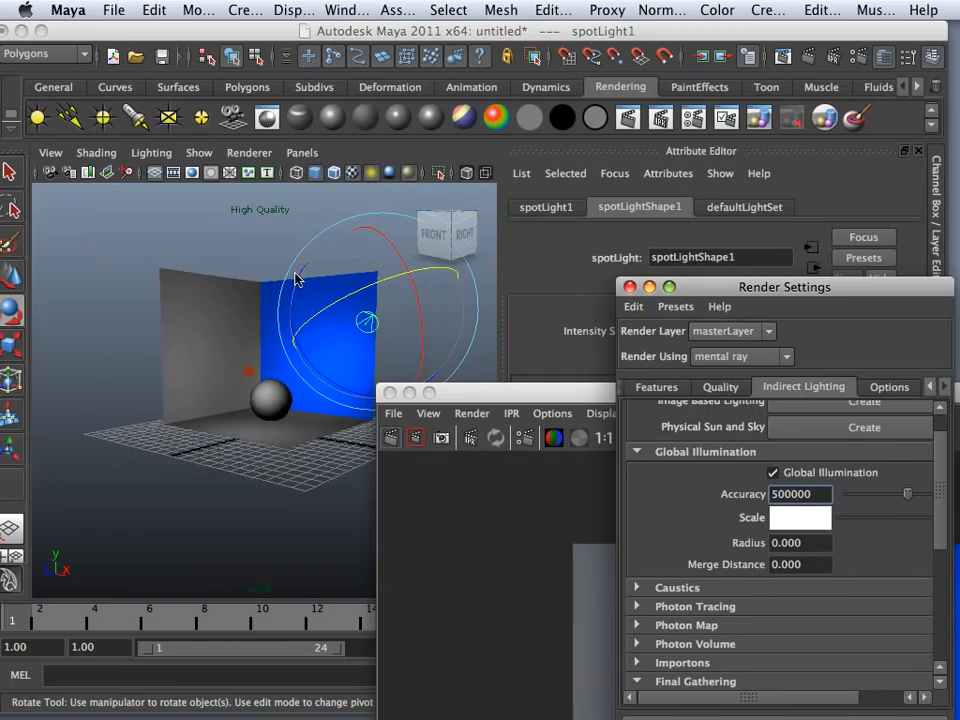
{"action": "left_click_drag", "start_coordinate": [245, 287], "coordinate": [124, 302], "text": "alt"}
{"action": "right_click", "coordinate": [133, 350]}
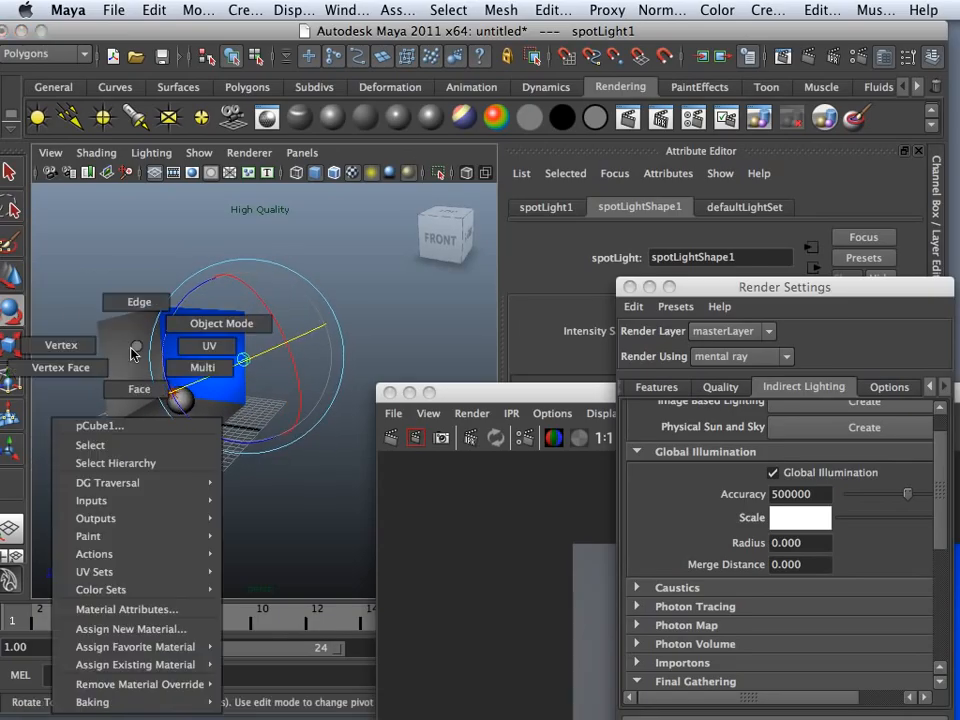
{"action": "left_click_drag", "start_coordinate": [58, 332], "coordinate": [182, 371], "text": "alt"}
{"action": "right_click_drag", "start_coordinate": [182, 371], "coordinate": [300, 390], "text": "alt"}
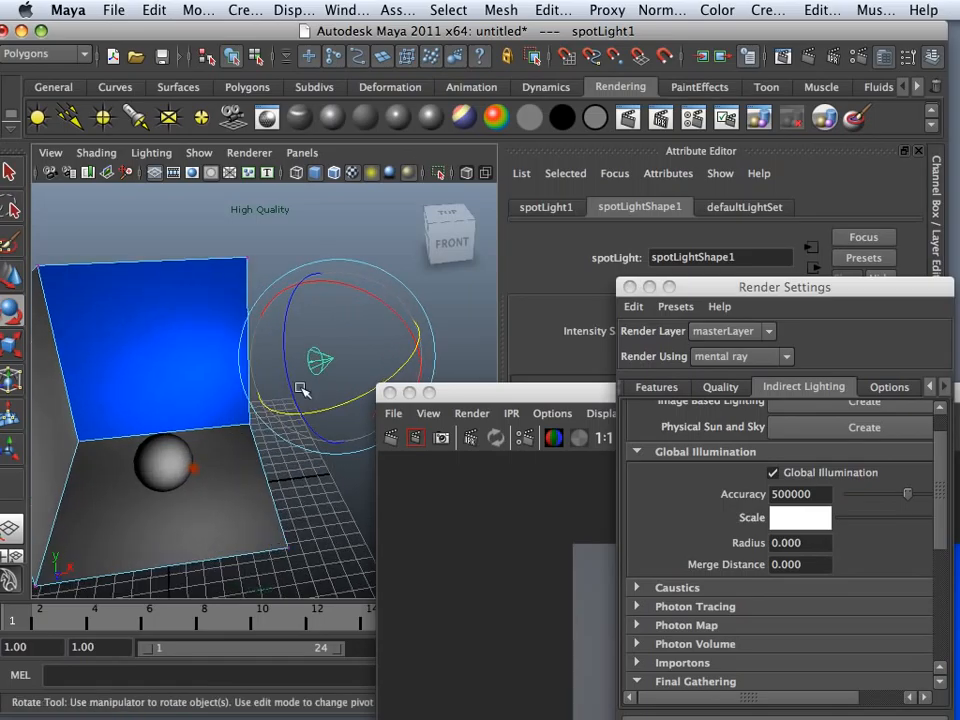
{"action": "left_click_drag", "start_coordinate": [167, 403], "coordinate": [205, 352], "text": "alt"}
{"action": "left_click_drag", "start_coordinate": [120, 366], "coordinate": [177, 357], "text": "alt"}
{"action": "scroll", "coordinate": [165, 350], "scroll_direction": "down", "scroll_amount": 4}
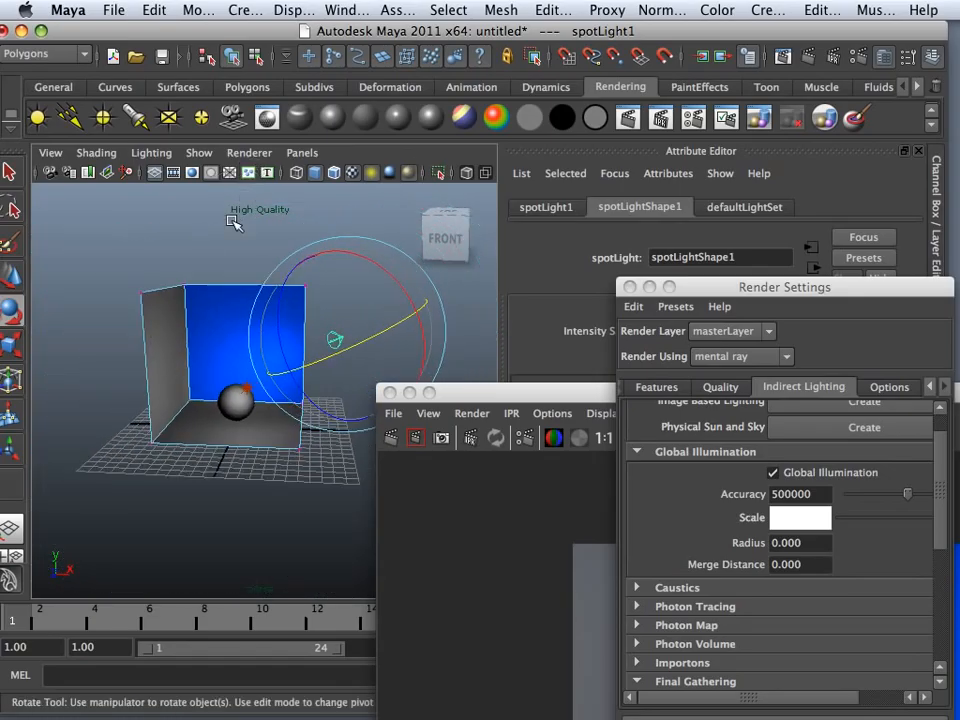
Examine the sphere and the corner beside the blue wall from closer viewpoints.
{"action": "scroll", "coordinate": [232, 220], "scroll_direction": "up", "scroll_amount": 4}
{"action": "left_click_drag", "start_coordinate": [229, 223], "coordinate": [220, 313], "text": "alt"}
{"action": "scroll", "coordinate": [170, 260], "scroll_direction": "down", "scroll_amount": 3}
{"action": "scroll", "coordinate": [220, 313], "scroll_direction": "up", "scroll_amount": 4}
{"action": "left_click_drag", "start_coordinate": [182, 350], "coordinate": [242, 334], "text": "alt"}
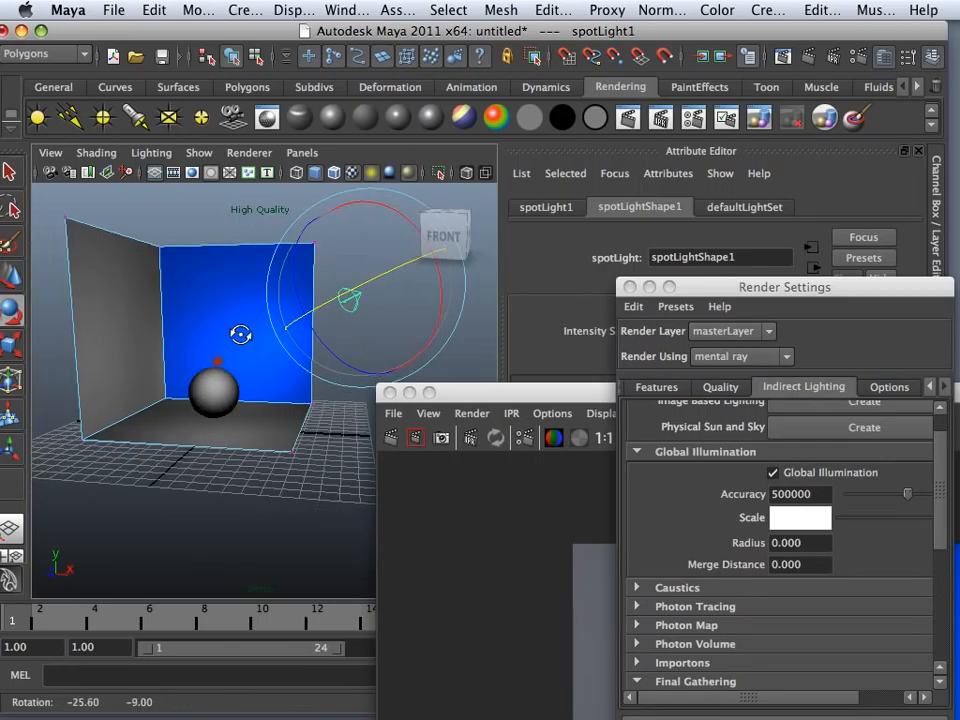
{"action": "scroll", "coordinate": [254, 330], "scroll_direction": "up", "scroll_amount": 1}
{"action": "scroll", "coordinate": [254, 330], "scroll_direction": "up", "scroll_amount": 4}
{"action": "middle_click_drag", "start_coordinate": [216, 302], "coordinate": [283, 339], "text": "alt"}
{"action": "left_click_drag", "start_coordinate": [283, 339], "coordinate": [240, 340], "text": "alt"}
{"action": "middle_click_drag", "start_coordinate": [240, 340], "coordinate": [236, 324], "text": "alt"}
{"action": "left_click_drag", "start_coordinate": [236, 324], "coordinate": [238, 328], "text": "alt"}
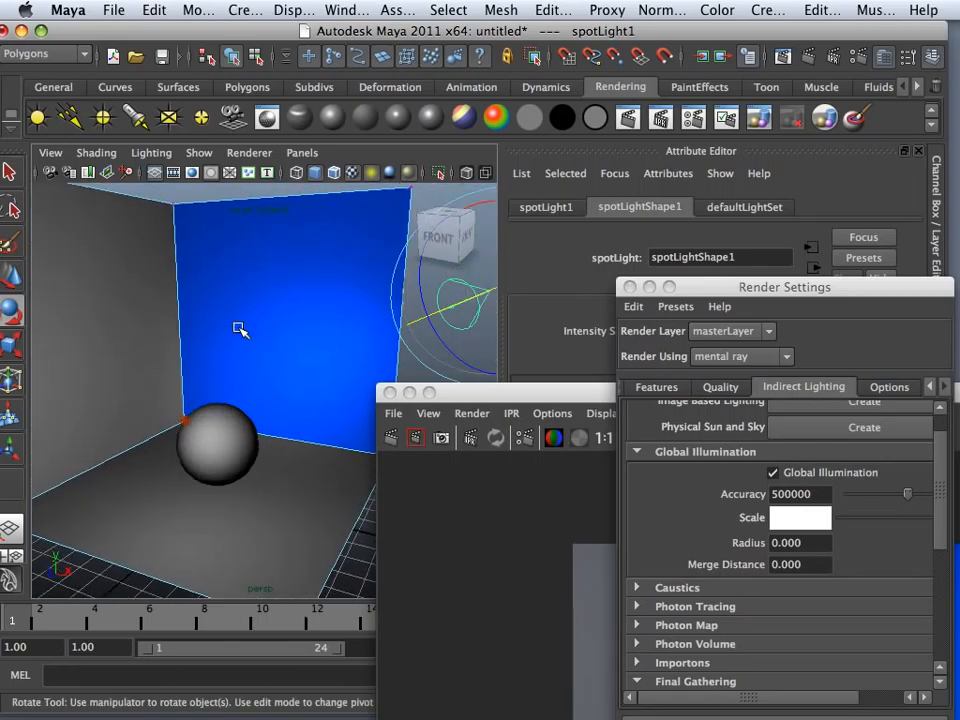
{"action": "scroll", "coordinate": [268, 345], "scroll_direction": "up", "scroll_amount": 4}
{"action": "middle_click_drag", "start_coordinate": [270, 346], "coordinate": [305, 357], "text": "alt"}
{"action": "left_click_drag", "start_coordinate": [305, 357], "coordinate": [300, 358], "text": "alt"}
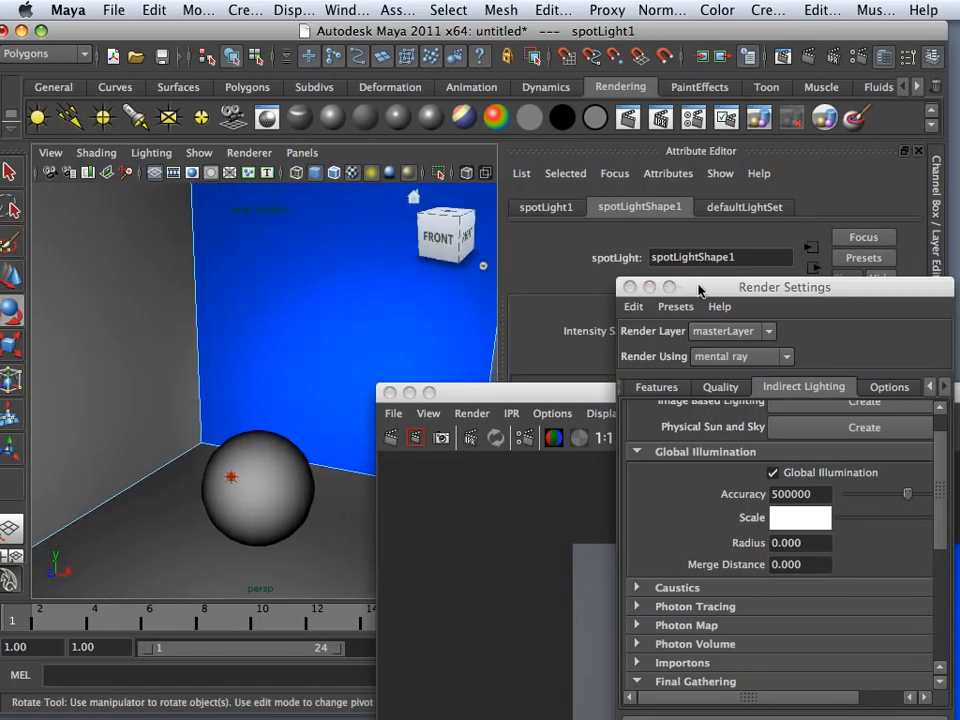
Move the Render Settings window clear of the spotlight's attributes and reselect the spotlight outside the room.
{"action": "left_click_drag", "start_coordinate": [700, 289], "coordinate": [598, 638]}
{"action": "key", "text": "e"}
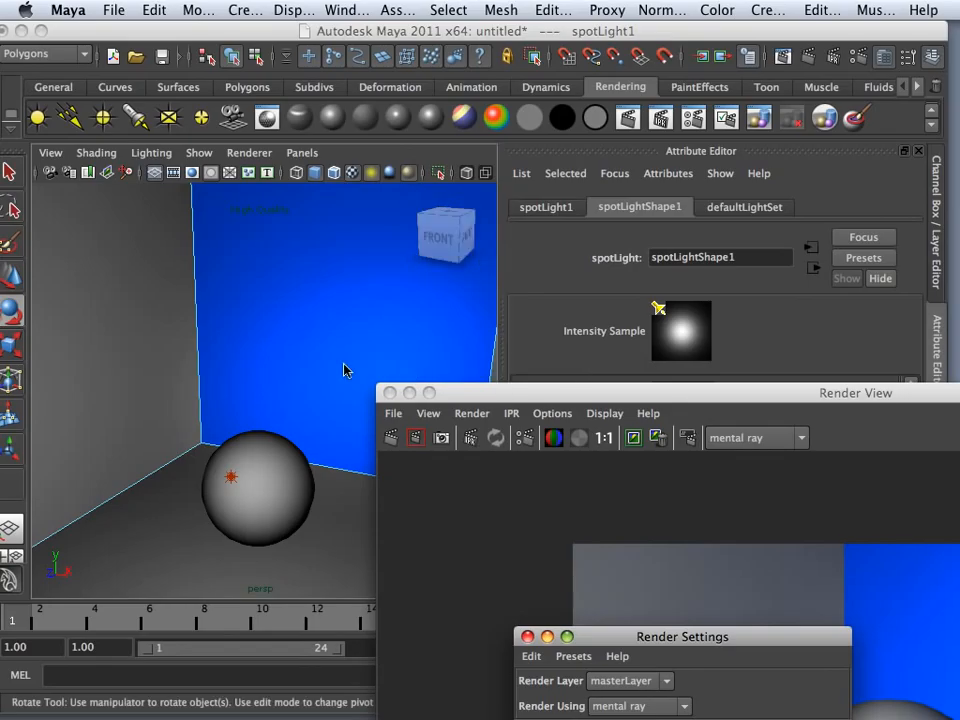
{"action": "key", "text": "a"}
{"action": "left_click", "coordinate": [306, 251]}
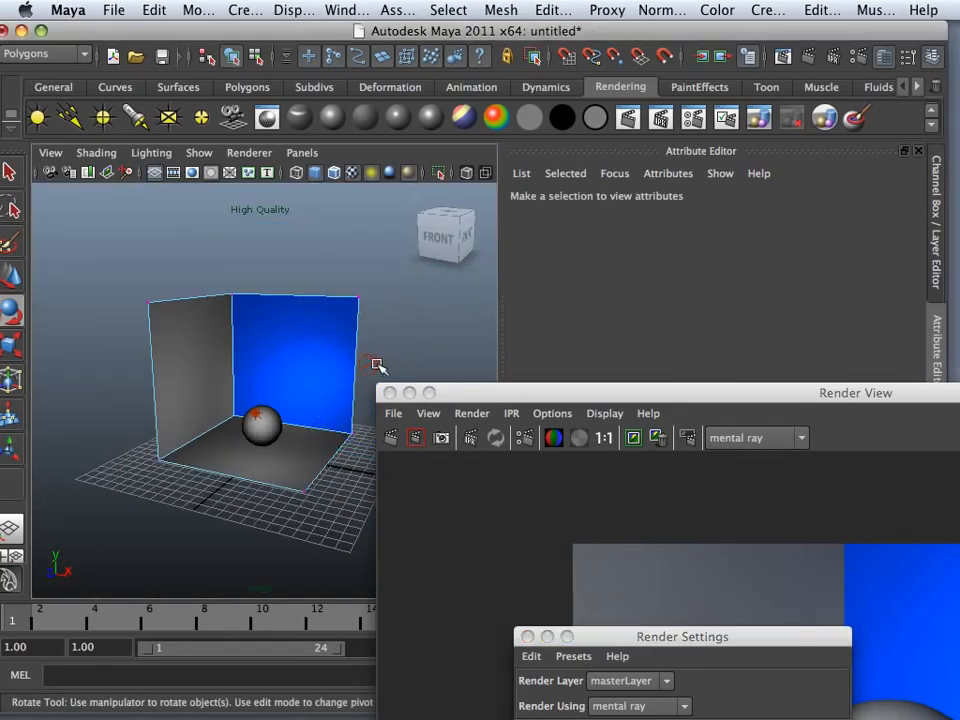
{"action": "left_click", "coordinate": [405, 342]}
{"action": "key", "text": "f"}
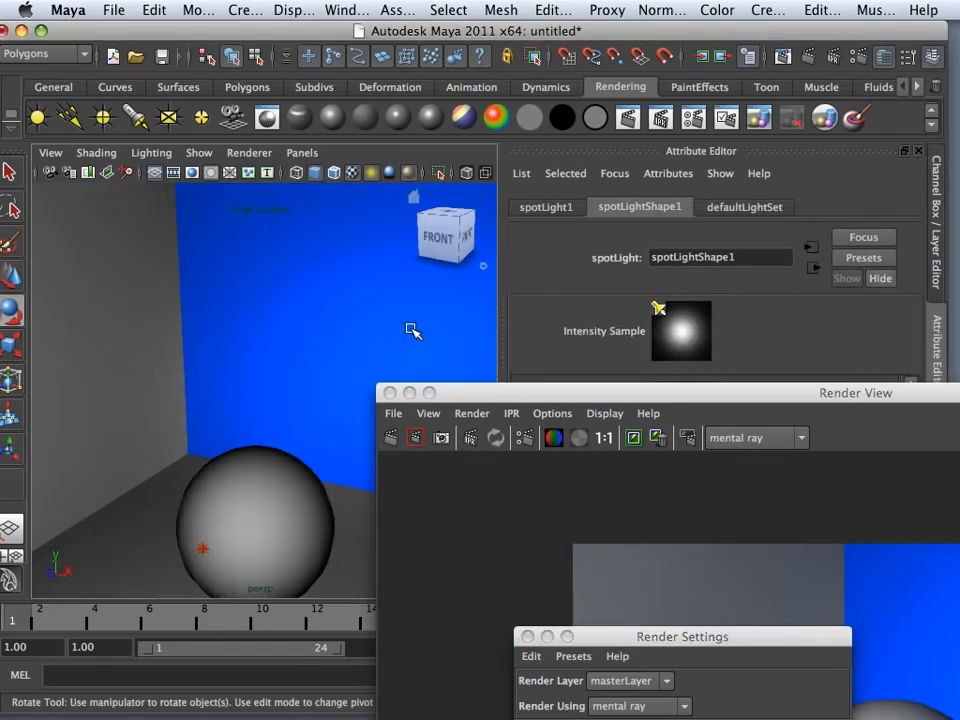